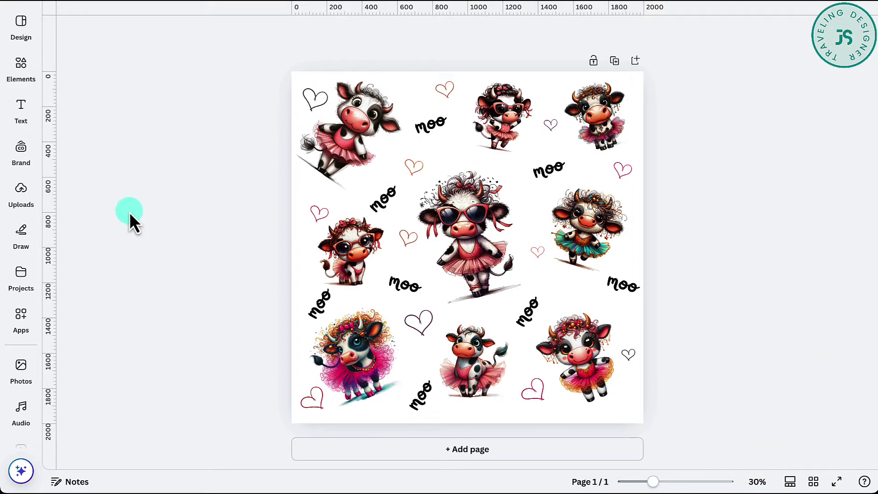
- Convert the cow-ballerina page to a 2,000 × 2,000 px PNG with Design to Image, exporting to Uploads
{"action": "left_click", "coordinate": [21, 317]}
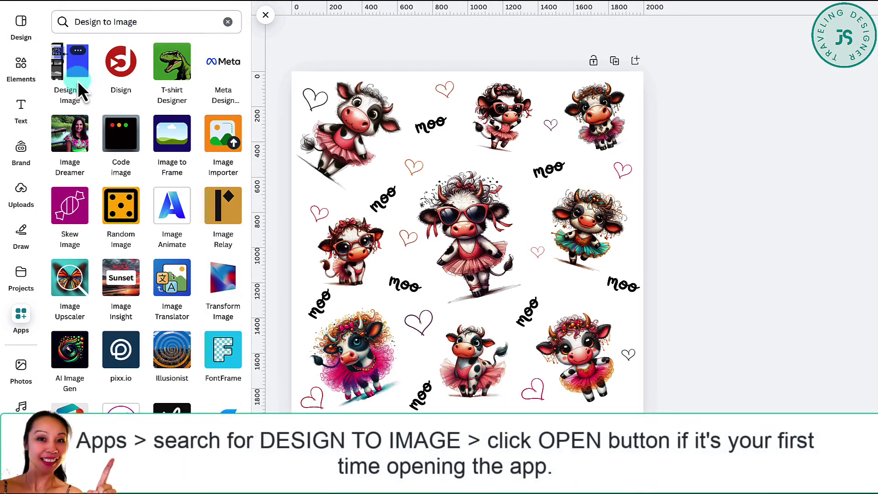
{"action": "left_click", "coordinate": [76, 86]}
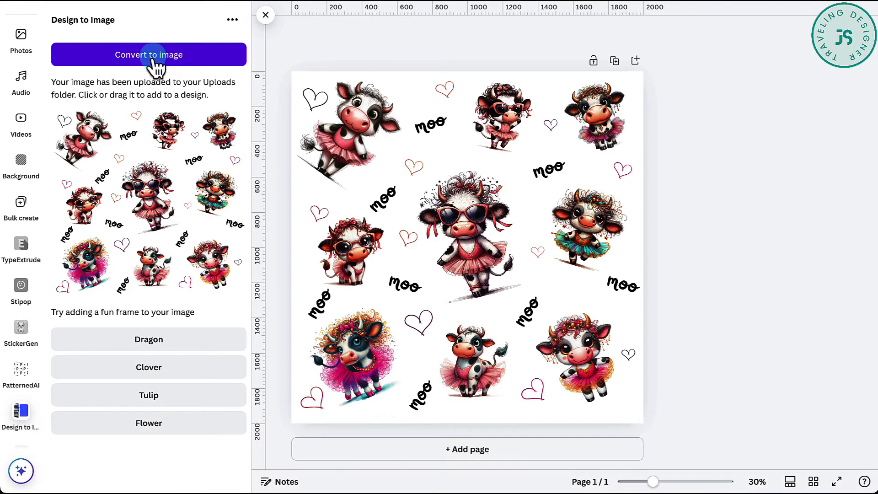
{"action": "left_click", "coordinate": [186, 59]}
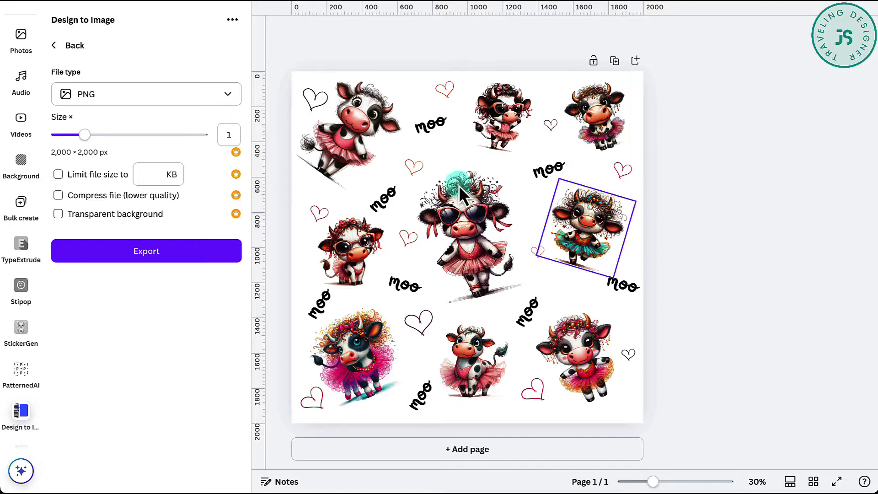
{"action": "left_click", "coordinate": [229, 136]}
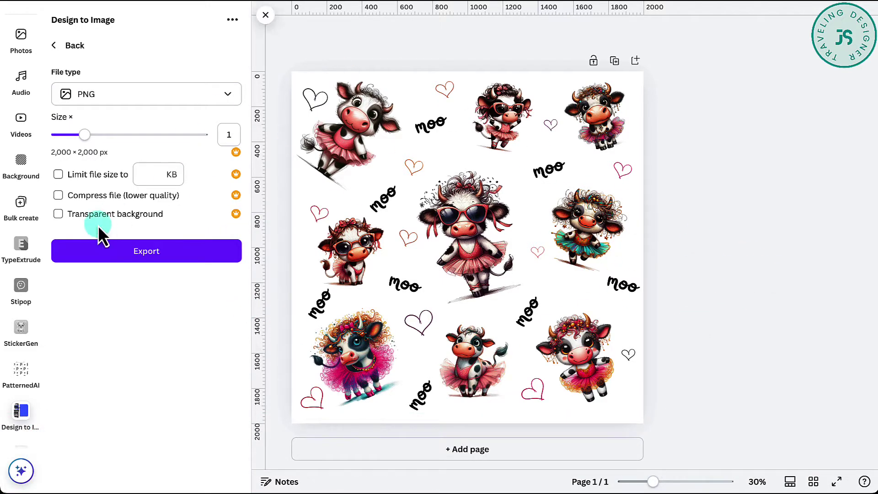
{"action": "mouse_move", "coordinate": [134, 232]}
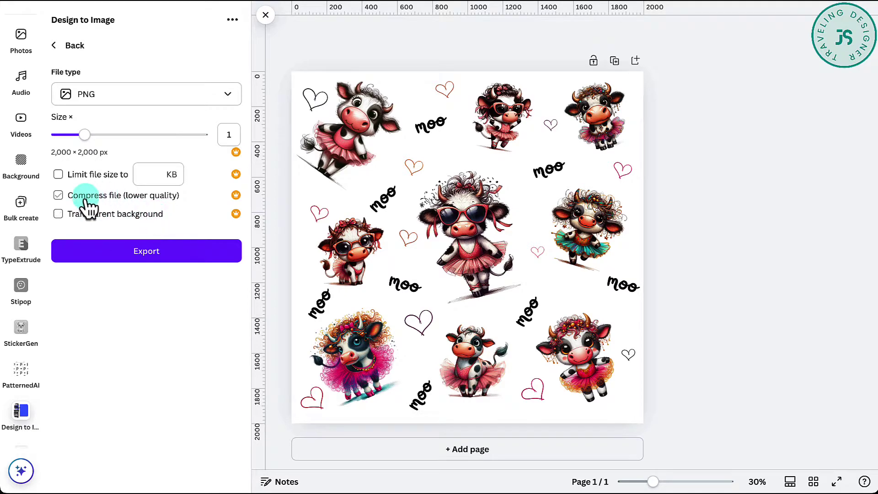
{"action": "left_click", "coordinate": [118, 213]}
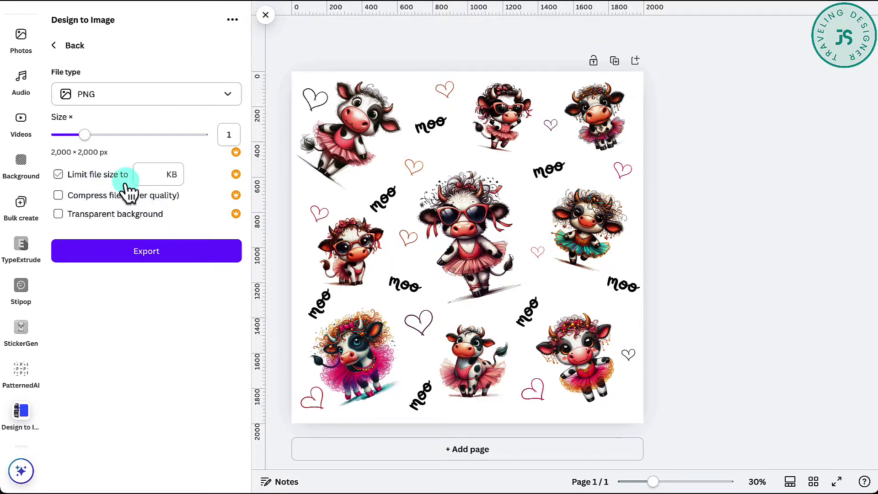
{"action": "left_click", "coordinate": [161, 177]}
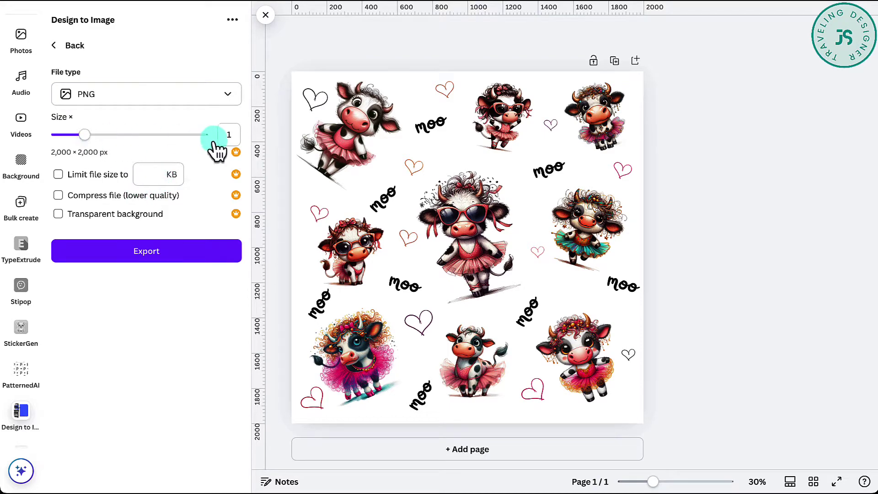
{"action": "left_click", "coordinate": [84, 137]}
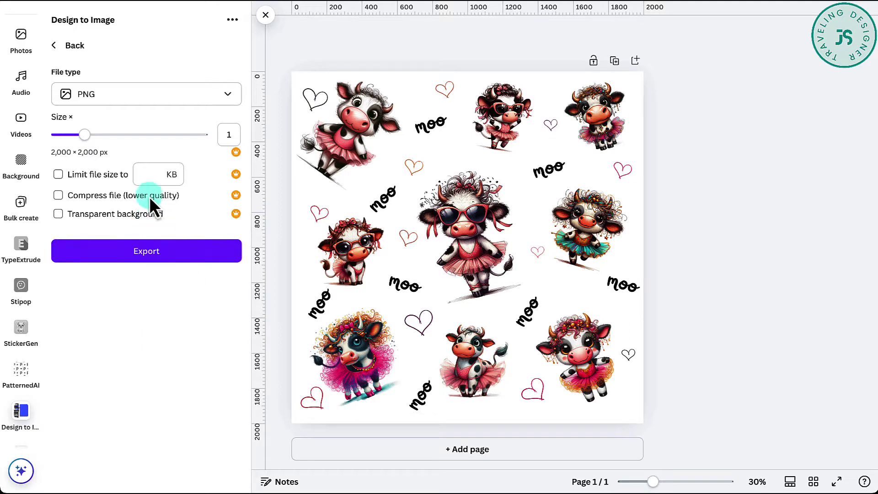
{"action": "left_click", "coordinate": [164, 255]}
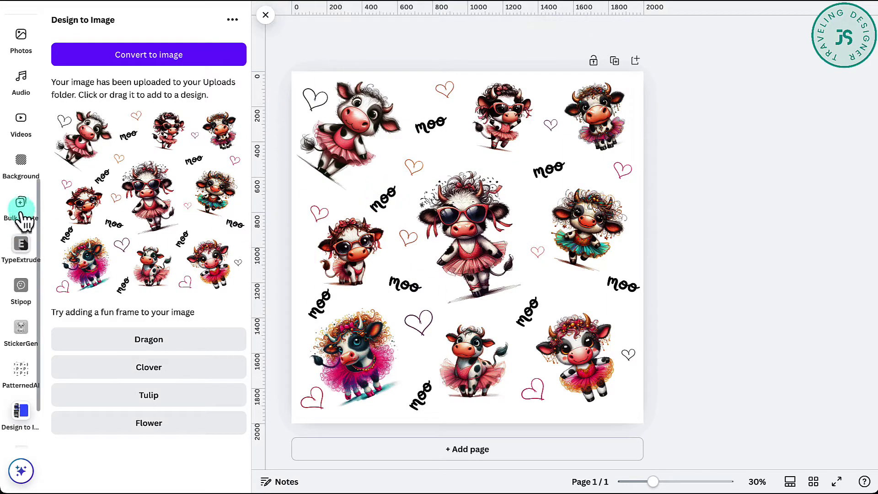
{"action": "scroll", "coordinate": [21, 144], "scroll_direction": "up", "scroll_amount": 5}
- Add a blank second page and search Elements for 'grids'
{"action": "left_click", "coordinate": [21, 195]}
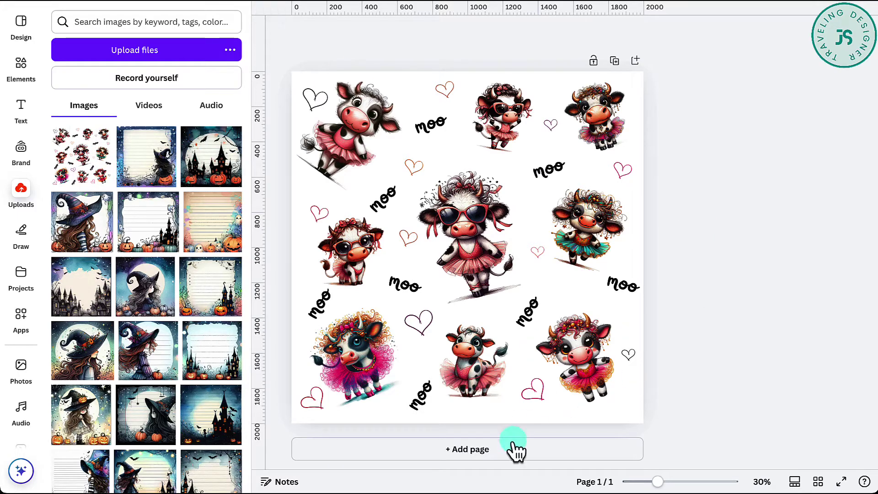
{"action": "left_click", "coordinate": [466, 448]}
{"action": "left_click", "coordinate": [20, 66]}
{"action": "left_click", "coordinate": [118, 21]}
{"action": "type", "text": "GRID"}
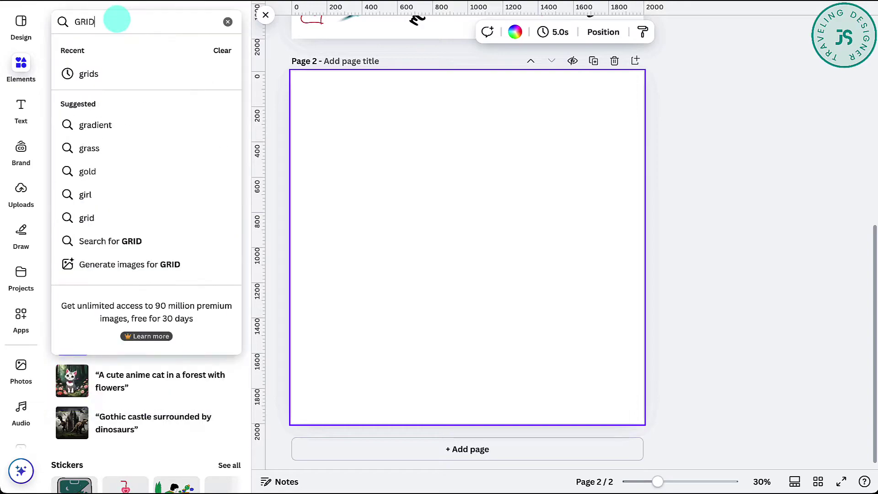
{"action": "type", "text": "S"}
{"action": "key", "text": "Return"}
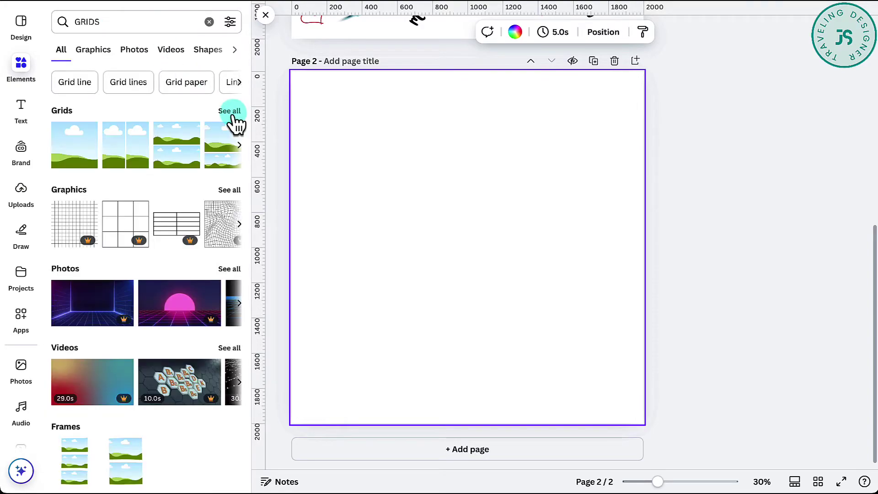
- Add a two-row grid to page 2 and set its spacing to 0
{"action": "left_click", "coordinate": [229, 115]}
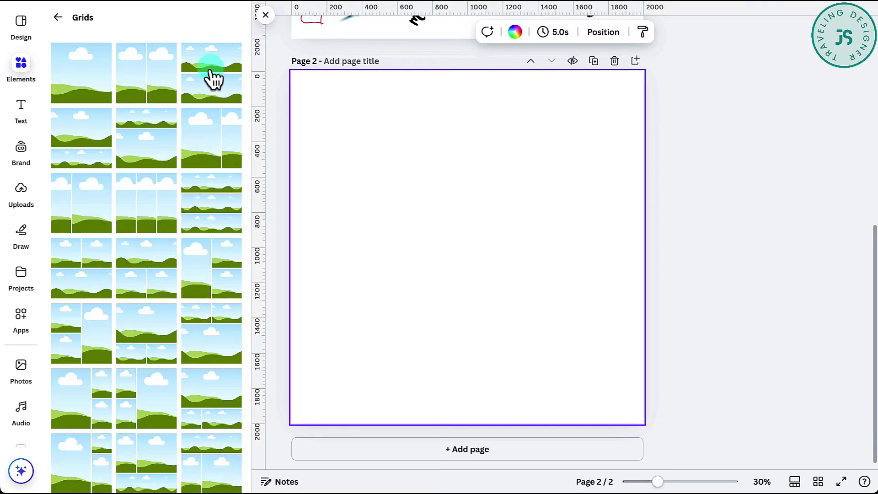
{"action": "left_click", "coordinate": [211, 71]}
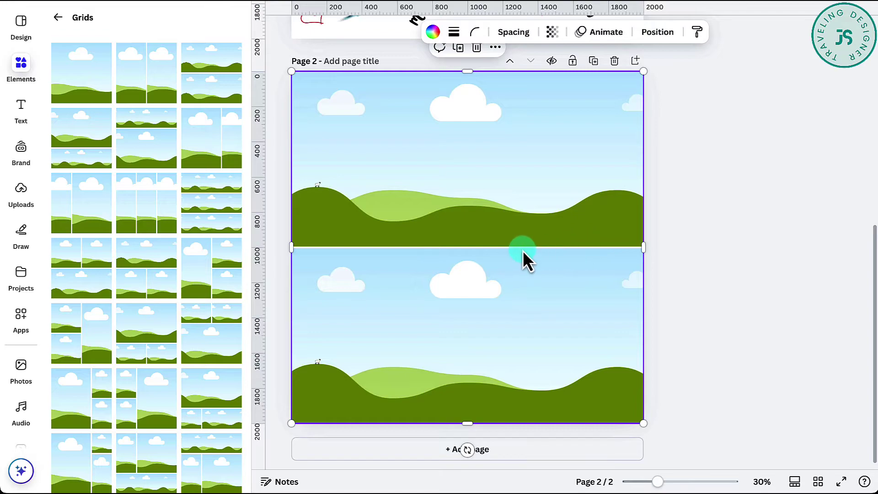
{"action": "left_click", "coordinate": [513, 32]}
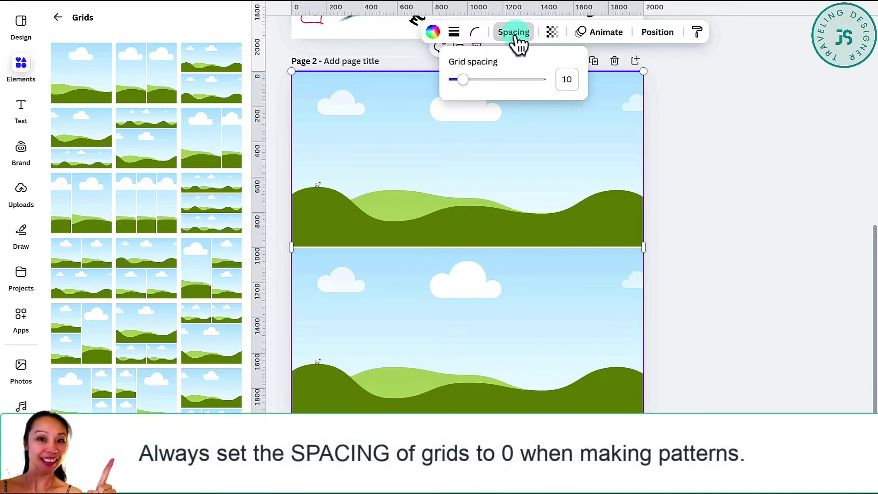
{"action": "left_click_drag", "start_coordinate": [463, 79], "coordinate": [450, 79]}
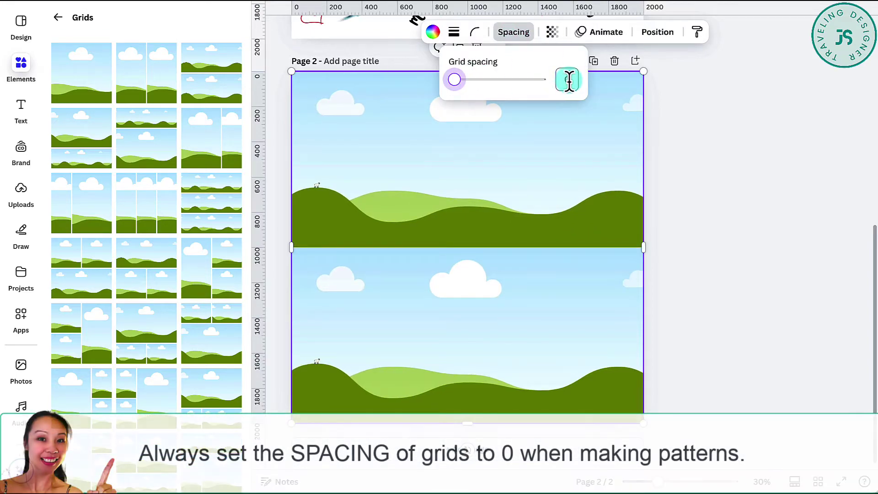
{"action": "left_click", "coordinate": [738, 173]}
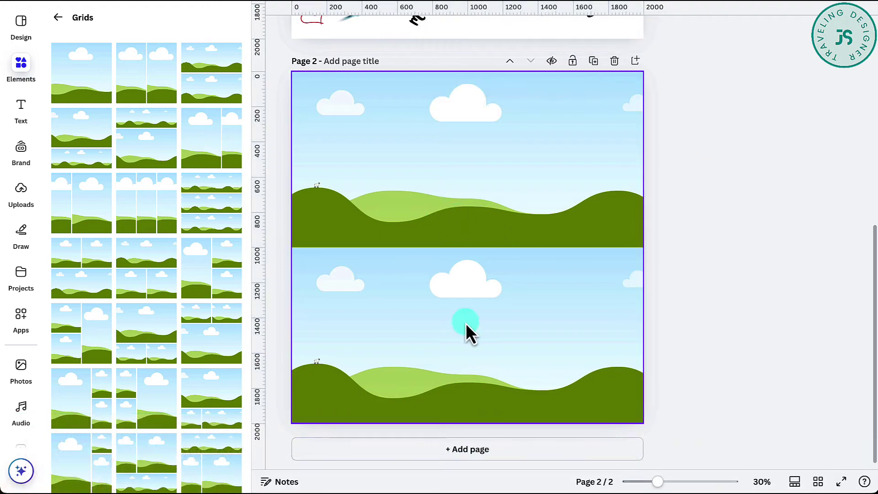
- Drag the uploaded cow pattern into both the top and bottom grid rows
{"action": "left_click", "coordinate": [20, 194]}
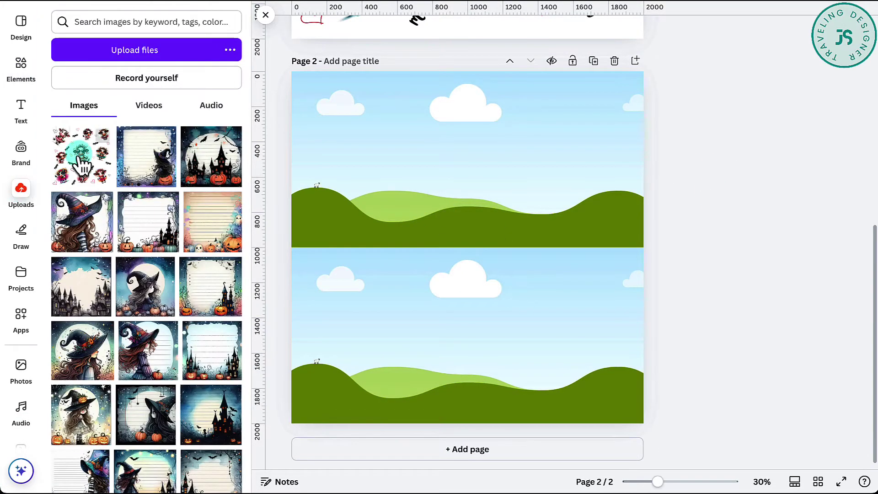
{"action": "left_click_drag", "start_coordinate": [83, 156], "coordinate": [436, 165]}
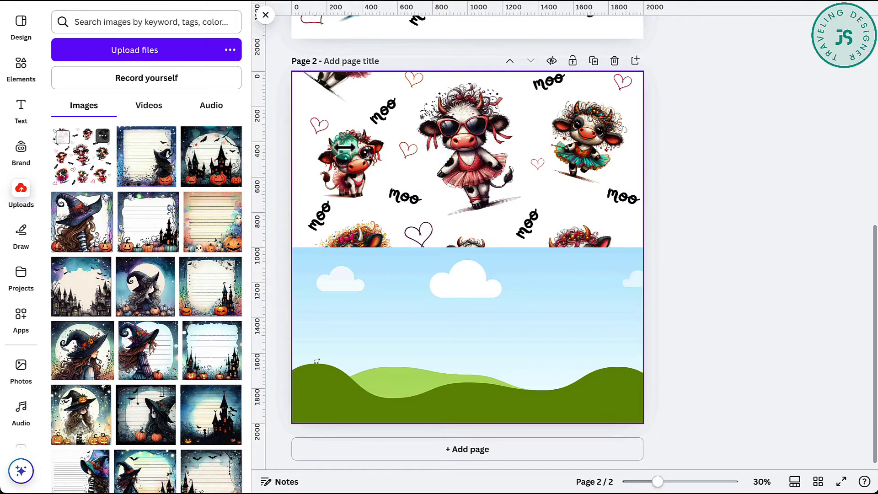
{"action": "left_click_drag", "start_coordinate": [82, 156], "coordinate": [449, 333]}
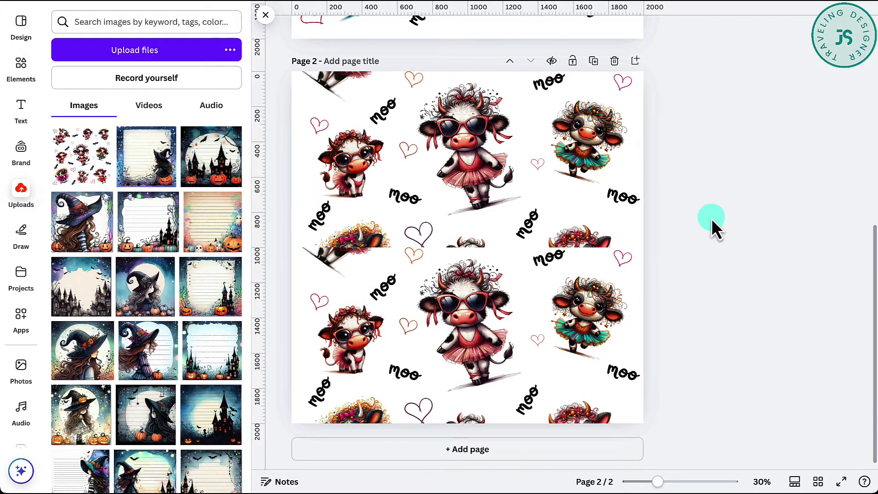
- Crop-shift the top image to show its lower half and the bottom image its upper half
{"action": "left_click", "coordinate": [490, 146]}
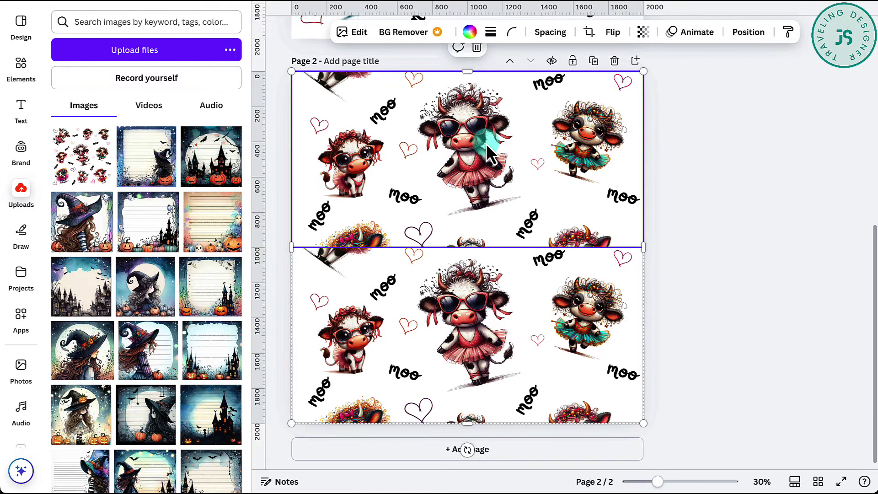
{"action": "double_click", "coordinate": [486, 143]}
{"action": "left_click_drag", "start_coordinate": [495, 178], "coordinate": [495, 69]}
{"action": "left_click", "coordinate": [497, 319]}
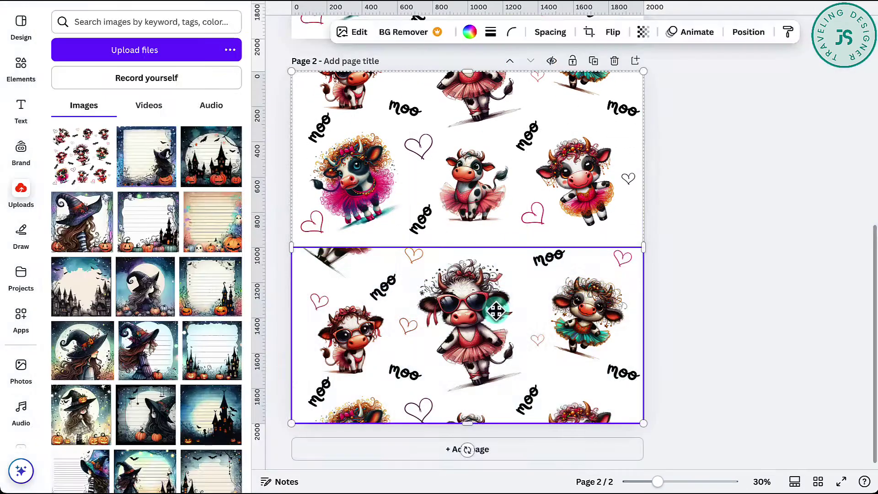
{"action": "double_click", "coordinate": [497, 312]}
{"action": "left_click_drag", "start_coordinate": [511, 288], "coordinate": [514, 364]}
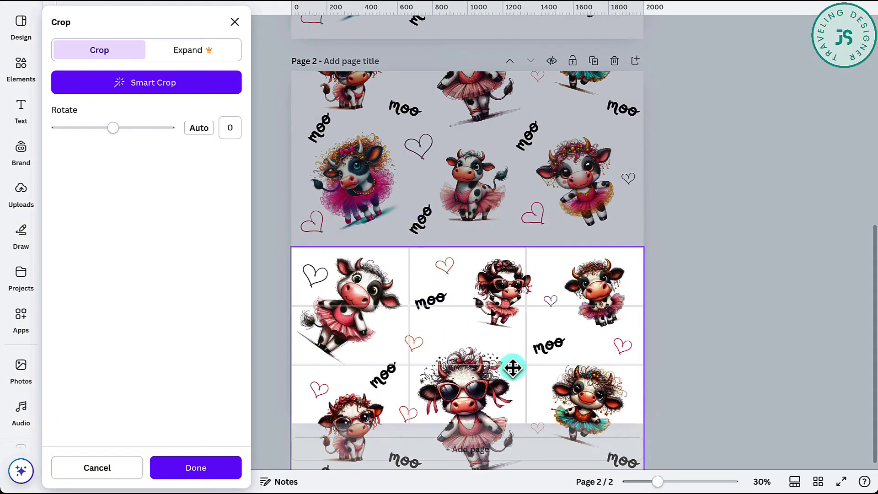
{"action": "left_click", "coordinate": [732, 276]}
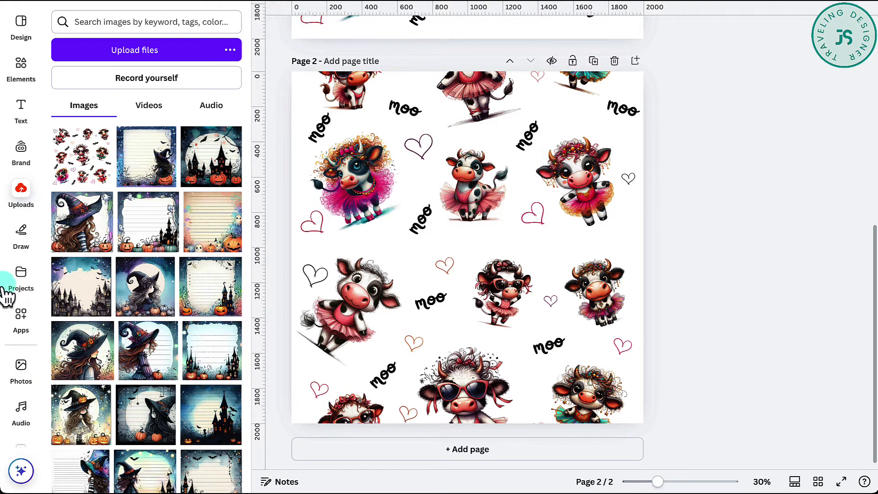
- Convert only Page 2 into an image with the Design to Image app
{"action": "left_click", "coordinate": [20, 318]}
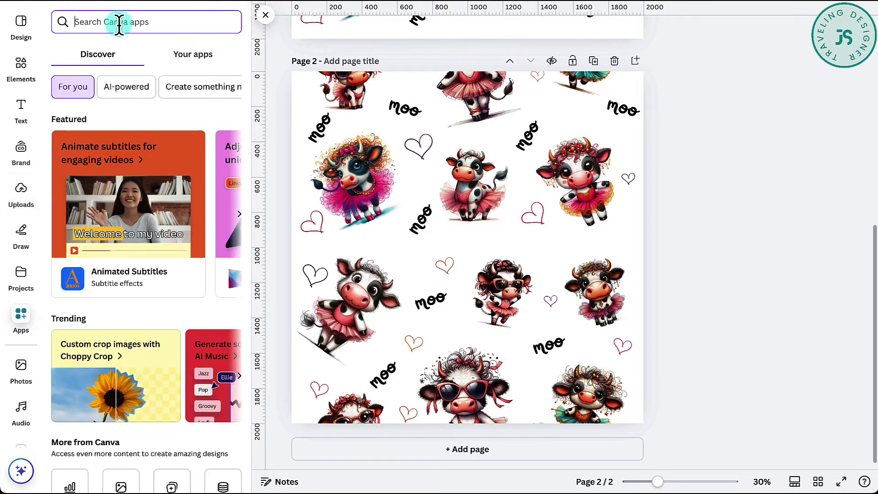
{"action": "left_click", "coordinate": [116, 22]}
{"action": "type", "text": "De"}
{"action": "left_click", "coordinate": [89, 116]}
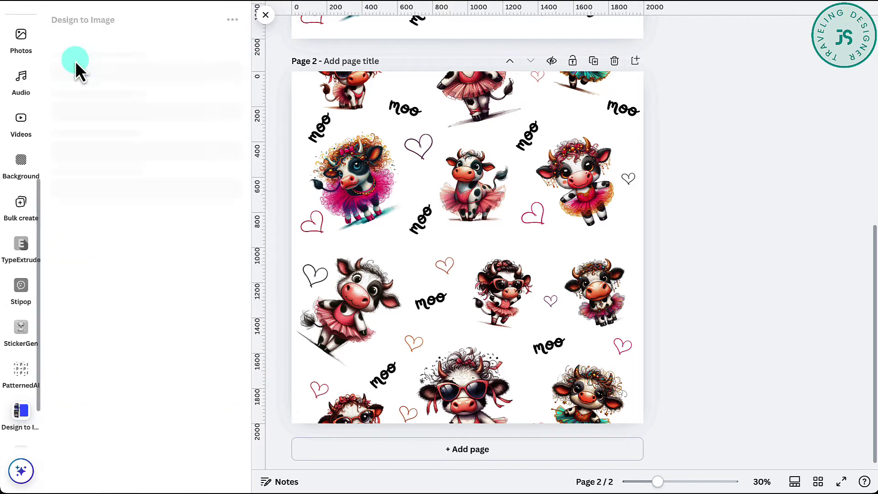
{"action": "left_click", "coordinate": [106, 256]}
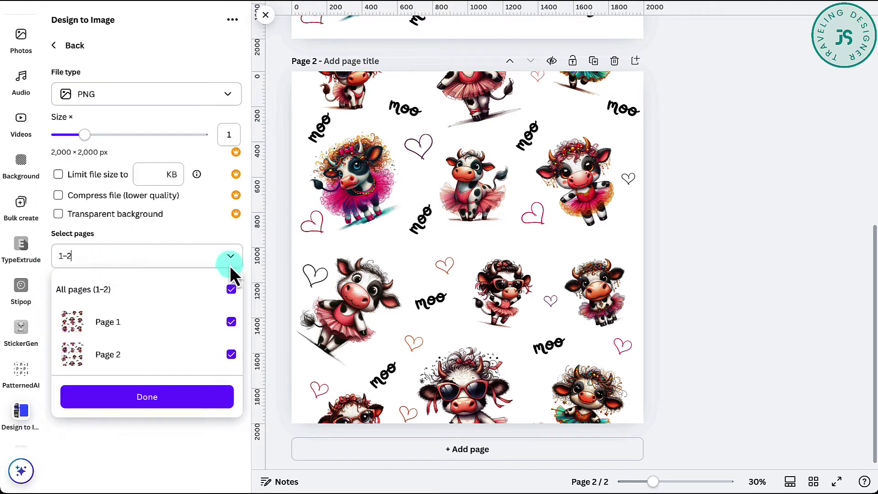
{"action": "left_click", "coordinate": [231, 288]}
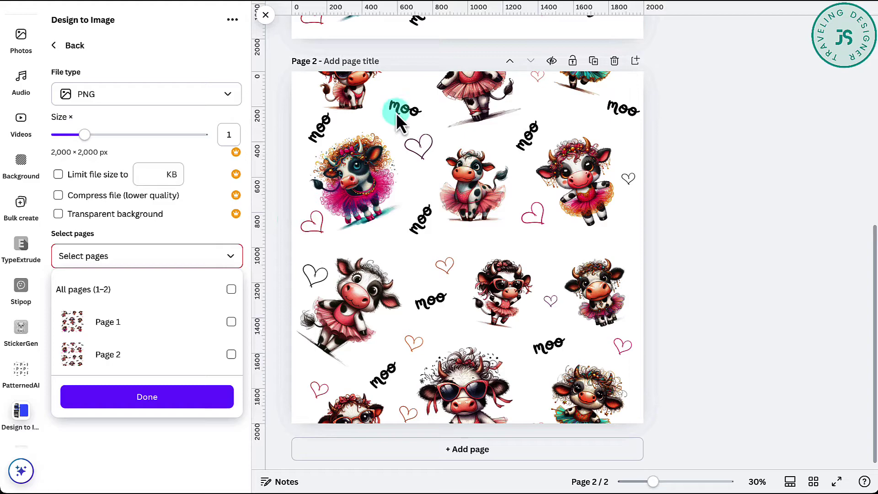
{"action": "left_click", "coordinate": [231, 355]}
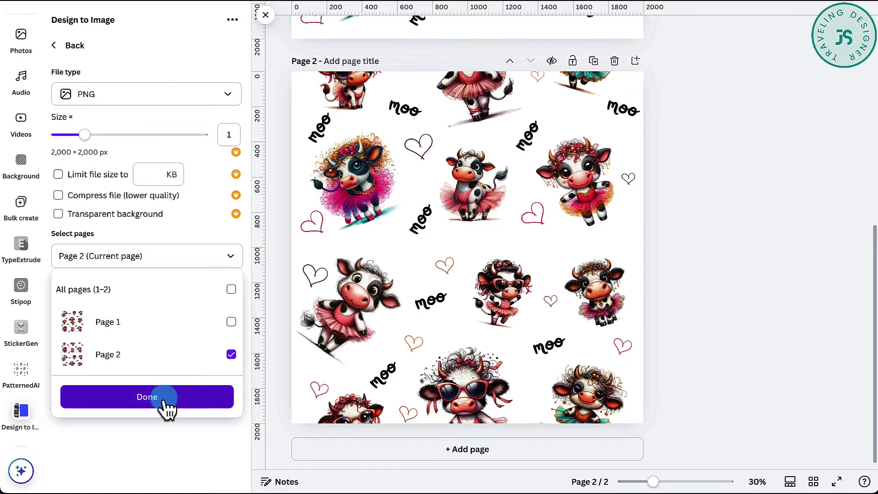
{"action": "left_click", "coordinate": [147, 396]}
{"action": "left_click", "coordinate": [145, 295]}
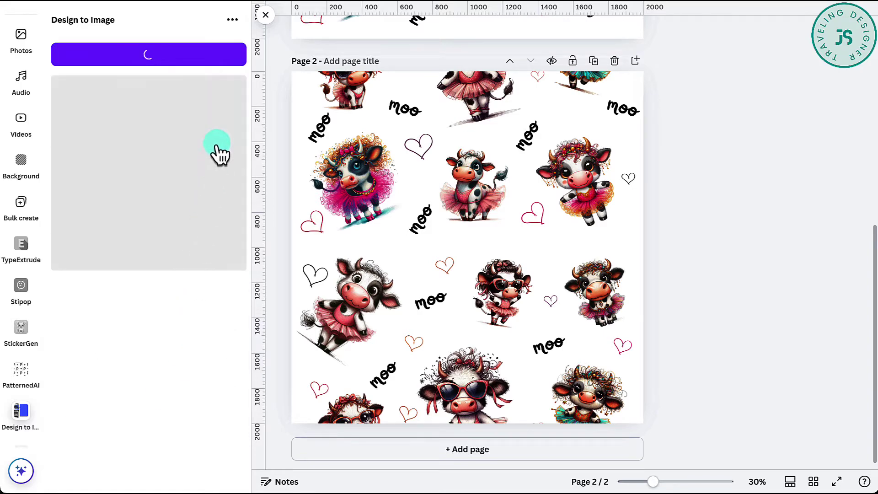
- Reopen the moo design and add a blank third page
{"action": "left_click_drag", "start_coordinate": [117, 237], "coordinate": [453, 179]}
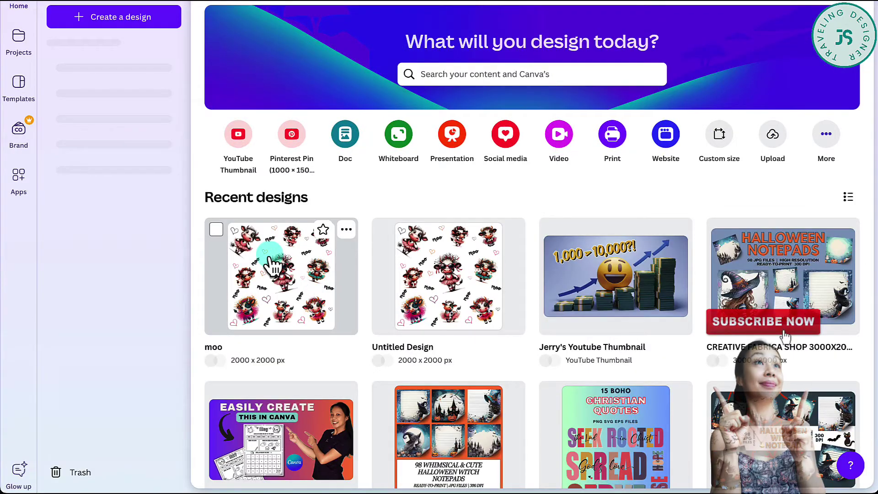
{"action": "left_click", "coordinate": [274, 264]}
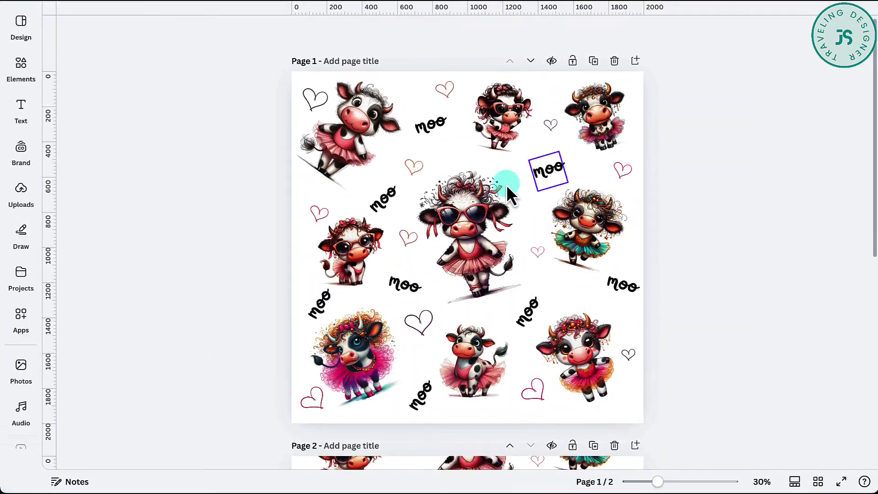
{"action": "scroll", "coordinate": [517, 370], "scroll_direction": "down", "scroll_amount": 5}
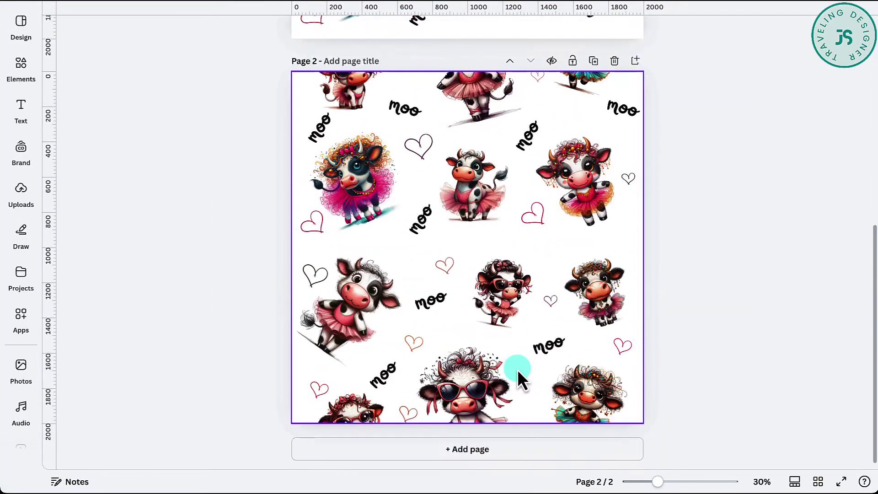
{"action": "left_click", "coordinate": [493, 450]}
- Search Elements for grids and add a two-column grid to page 3
{"action": "left_click", "coordinate": [20, 369]}
{"action": "left_click", "coordinate": [20, 278]}
{"action": "left_click", "coordinate": [21, 319]}
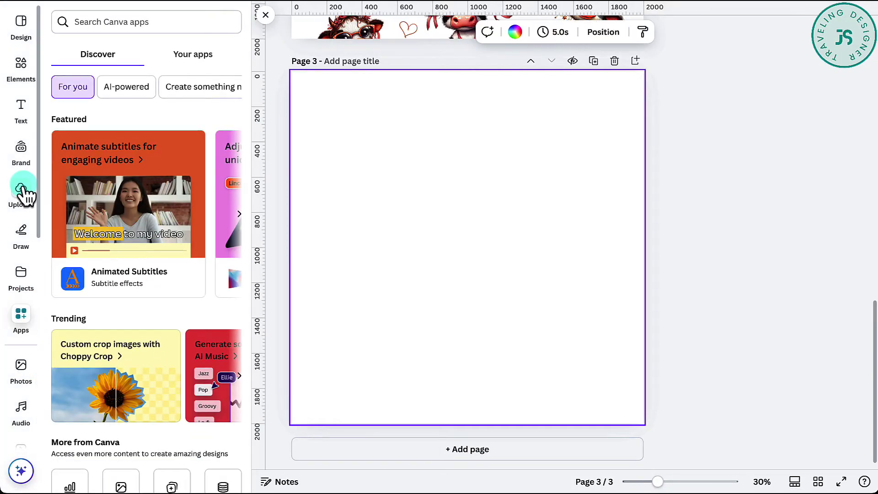
{"action": "left_click", "coordinate": [21, 194]}
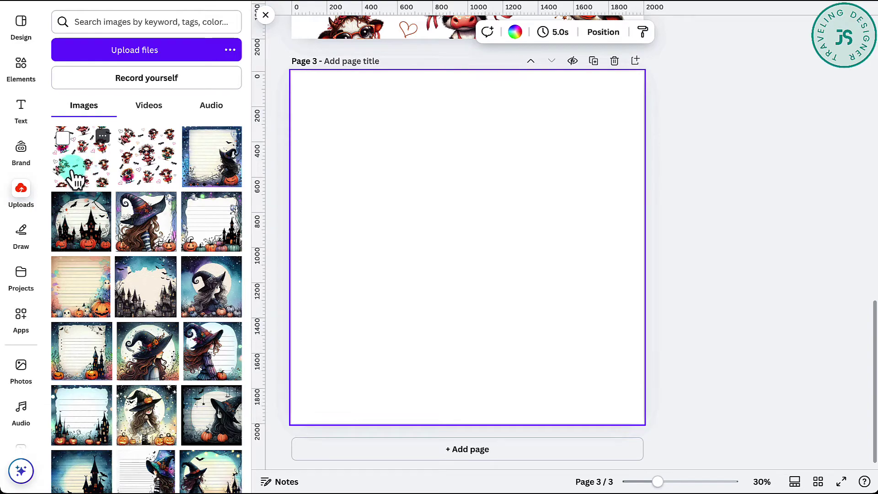
{"action": "left_click", "coordinate": [21, 69]}
{"action": "left_click", "coordinate": [108, 22]}
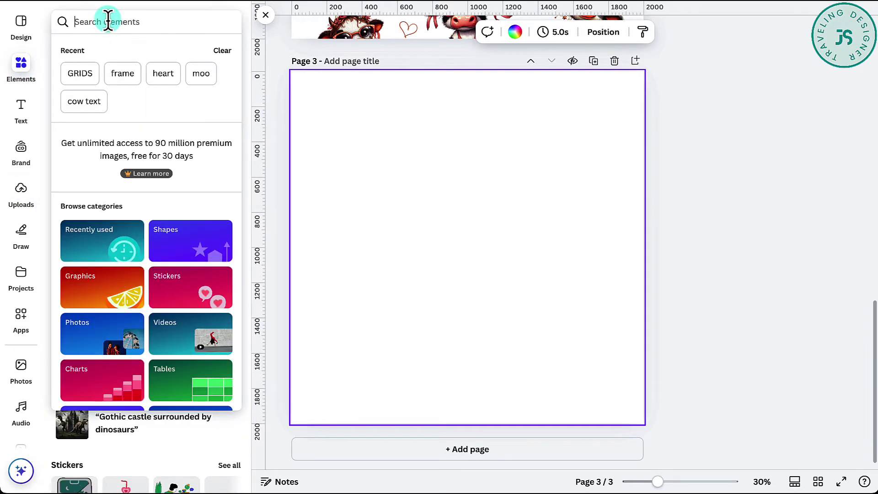
{"action": "type", "text": "GRIDS"}
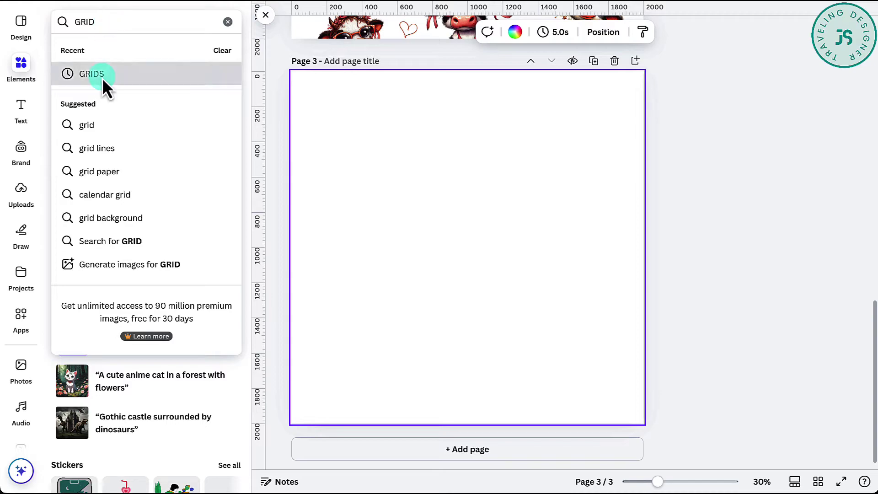
{"action": "left_click", "coordinate": [80, 73]}
{"action": "left_click", "coordinate": [226, 113]}
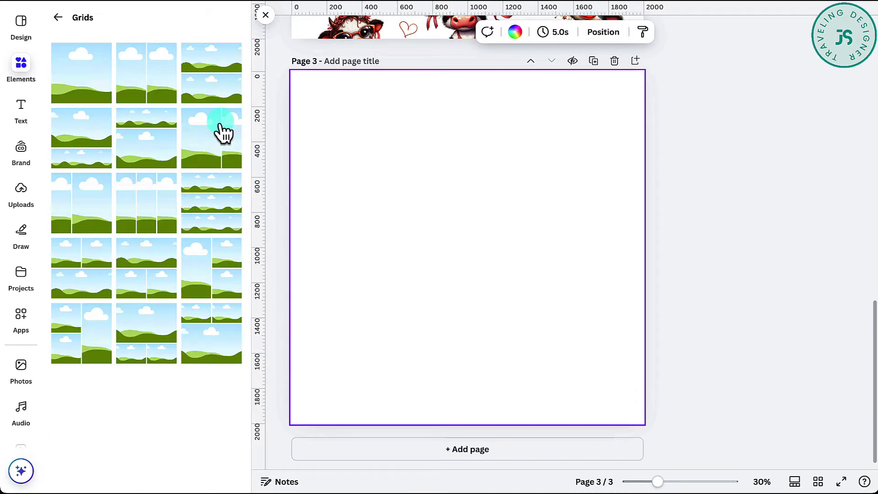
{"action": "left_click", "coordinate": [147, 96]}
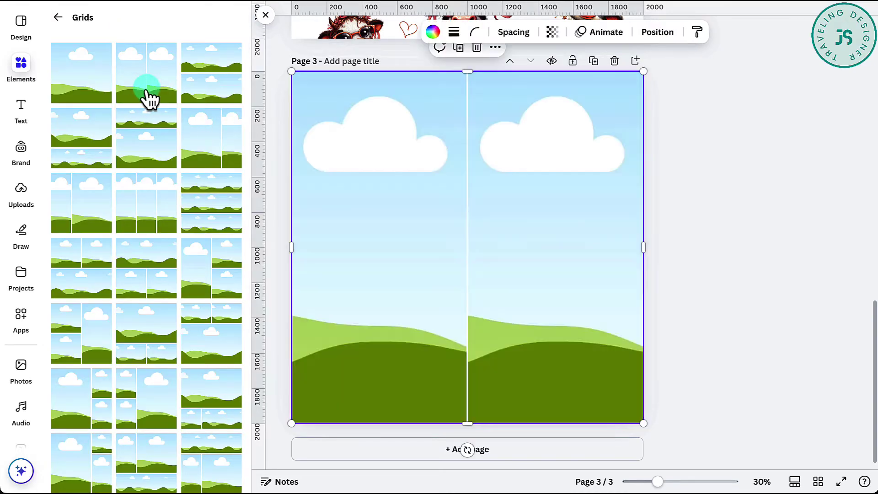
- Set the two-column grid's spacing to 0
{"action": "left_click", "coordinate": [513, 32]}
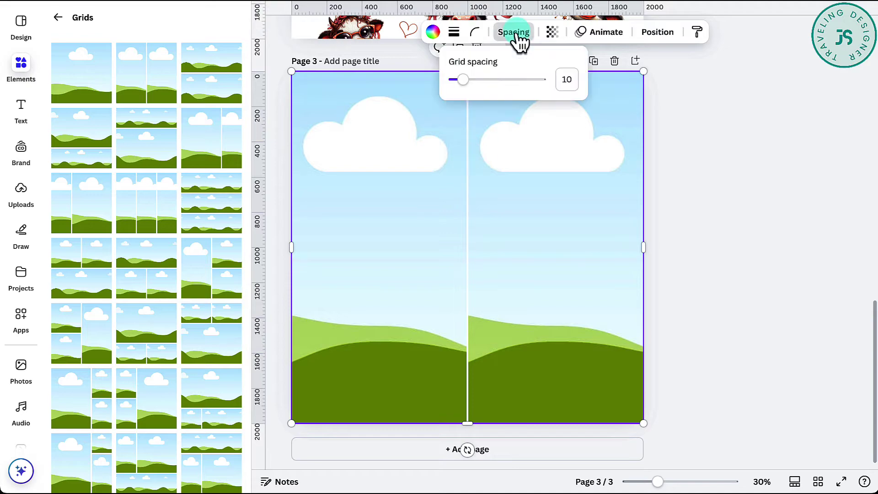
{"action": "left_click_drag", "start_coordinate": [462, 80], "coordinate": [425, 81]}
{"action": "left_click", "coordinate": [588, 172]}
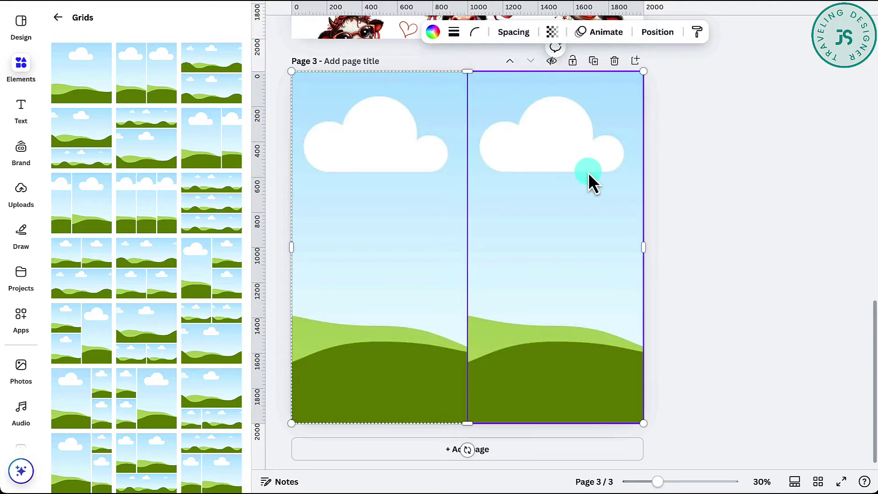
{"action": "left_click", "coordinate": [719, 164]}
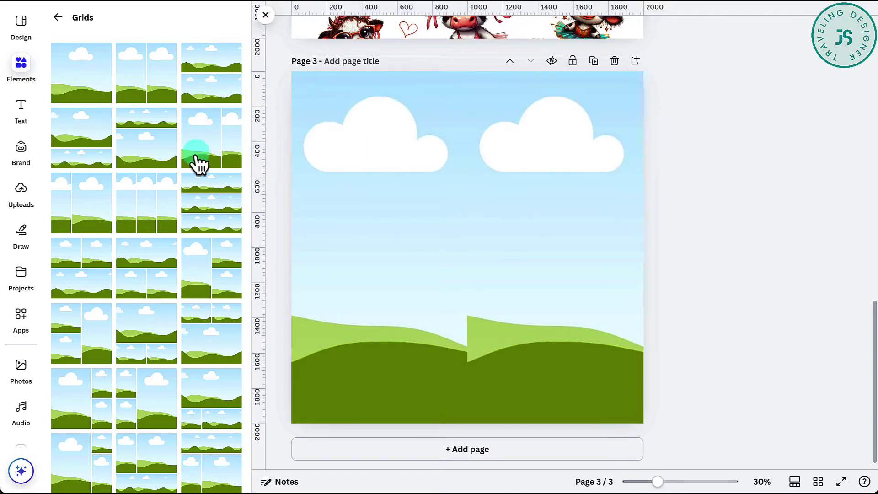
- Fill both grid columns with the uploaded page-2 cow pattern
{"action": "left_click", "coordinate": [20, 193]}
{"action": "mouse_move", "coordinate": [81, 157]}
{"action": "left_click_drag", "start_coordinate": [69, 172], "coordinate": [377, 240]}
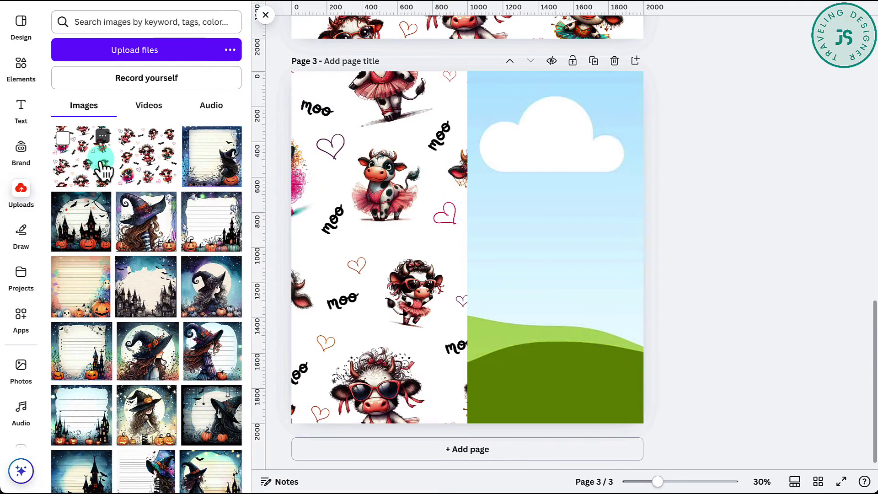
{"action": "left_click_drag", "start_coordinate": [81, 165], "coordinate": [562, 186]}
- Shift the right column's pattern right and the left column's left so the halves join
{"action": "double_click", "coordinate": [562, 186]}
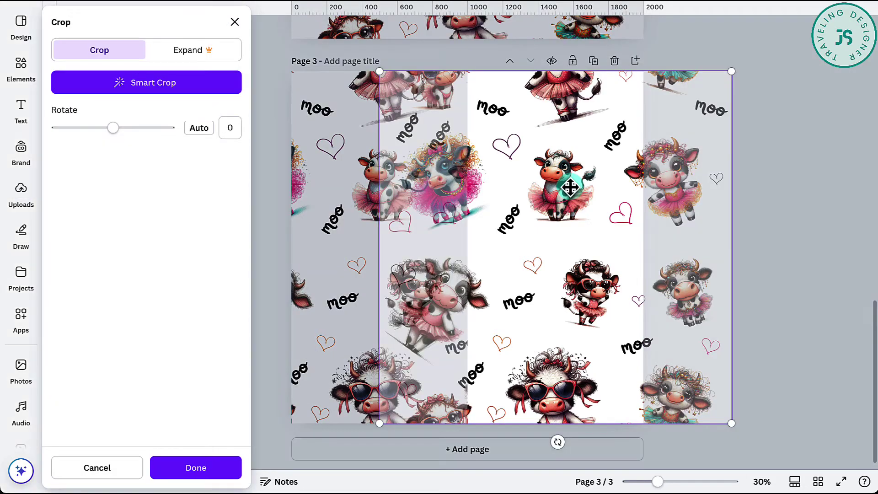
{"action": "left_click_drag", "start_coordinate": [525, 180], "coordinate": [628, 186]}
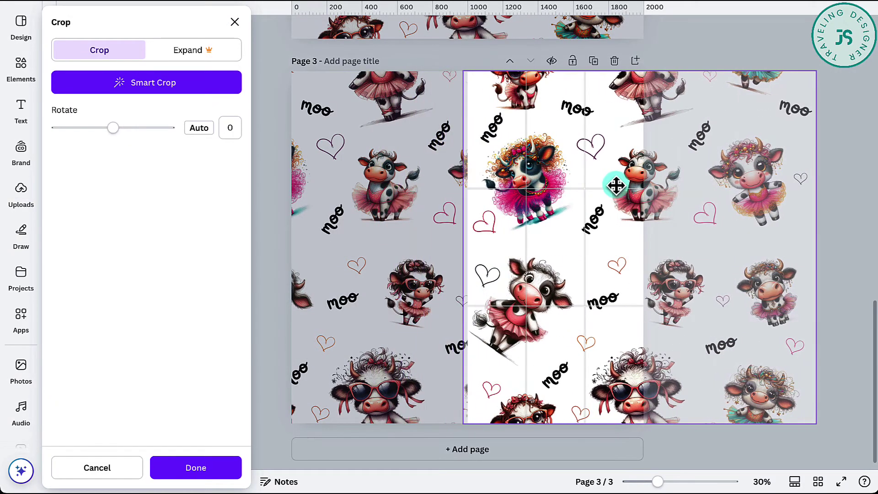
{"action": "left_click", "coordinate": [427, 206]}
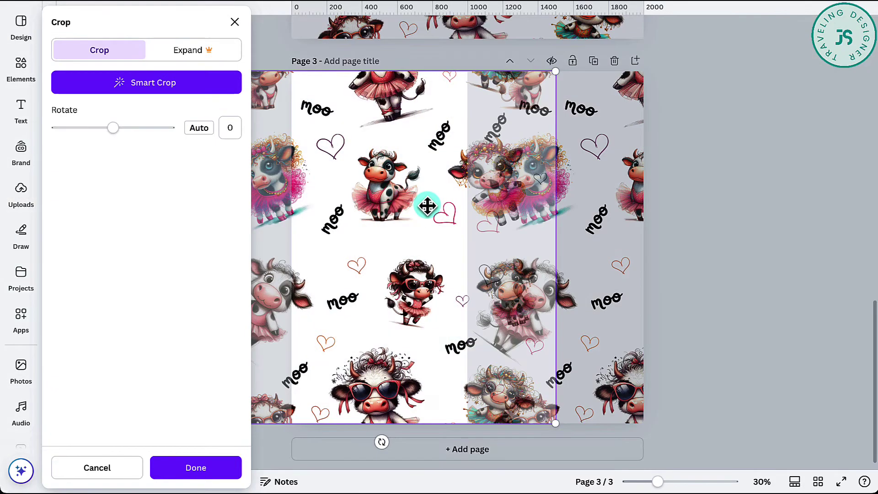
{"action": "left_click_drag", "start_coordinate": [435, 192], "coordinate": [337, 192]}
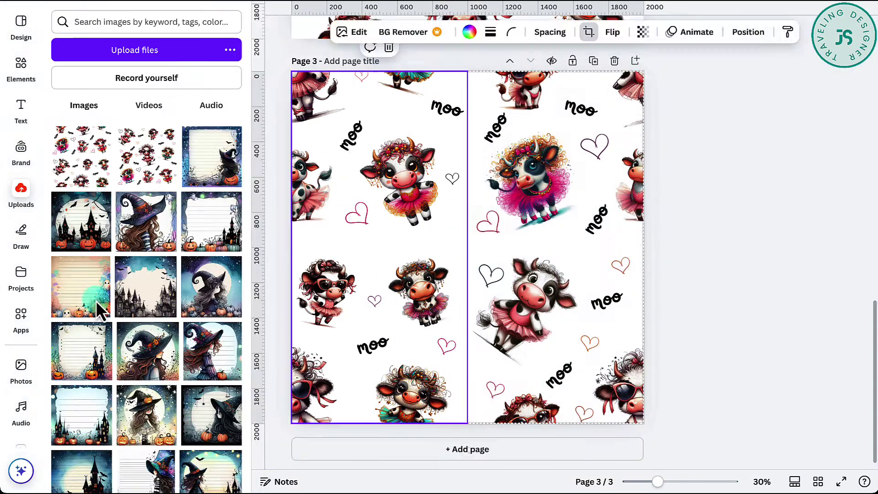
{"action": "key", "text": "Return"}
{"action": "left_click", "coordinate": [21, 317]}
{"action": "type", "text": "DESI"}
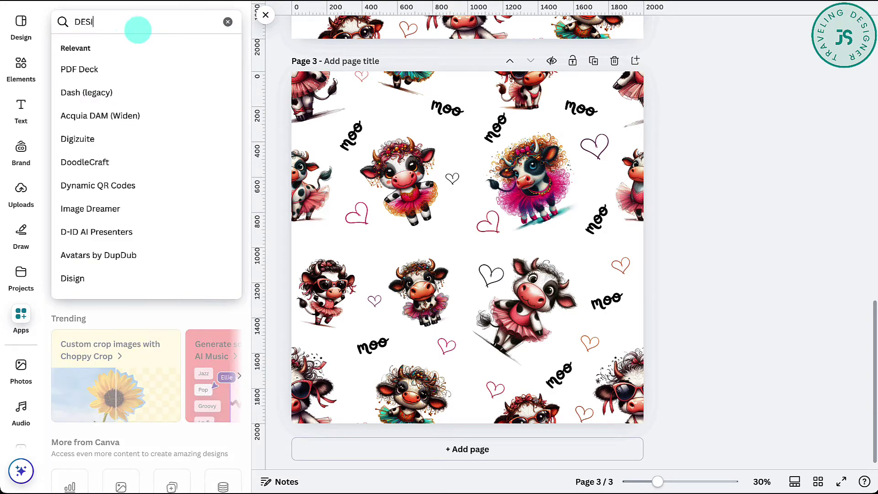
- Convert only Page 3 into an image with Design to Image and export it to Uploads
{"action": "left_click", "coordinate": [209, 85]}
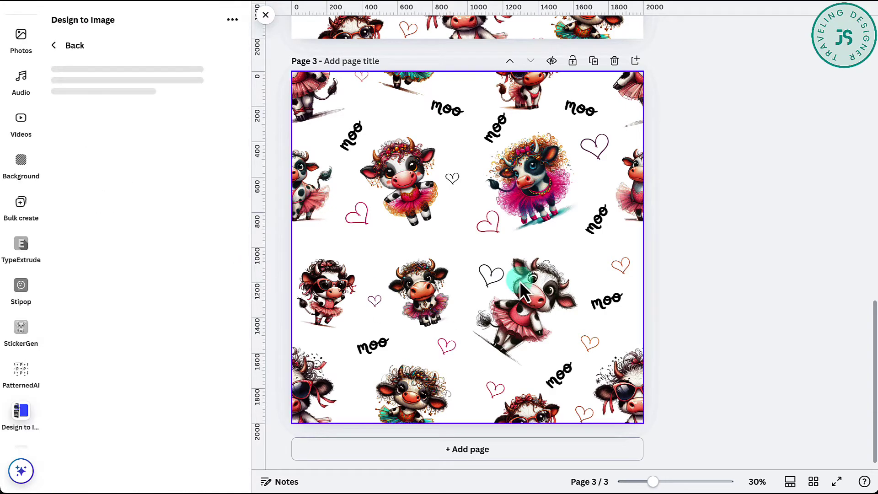
{"action": "left_click", "coordinate": [216, 255]}
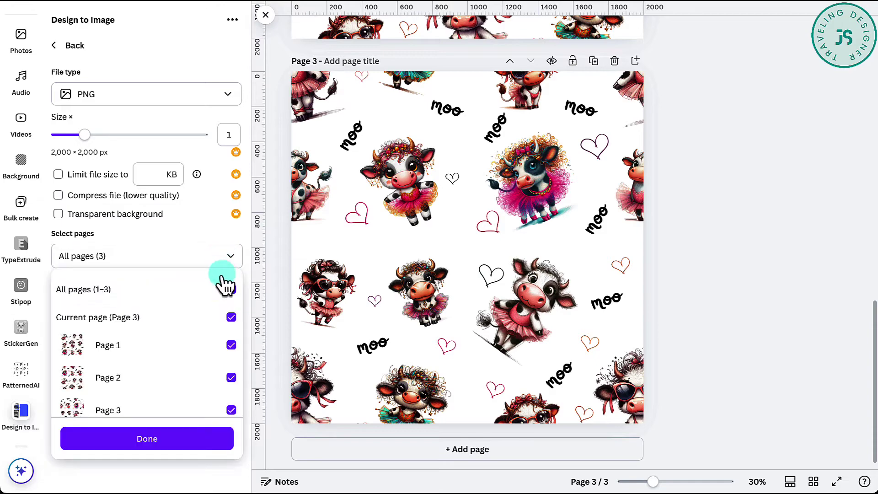
{"action": "left_click", "coordinate": [232, 289]}
{"action": "left_click", "coordinate": [231, 410]}
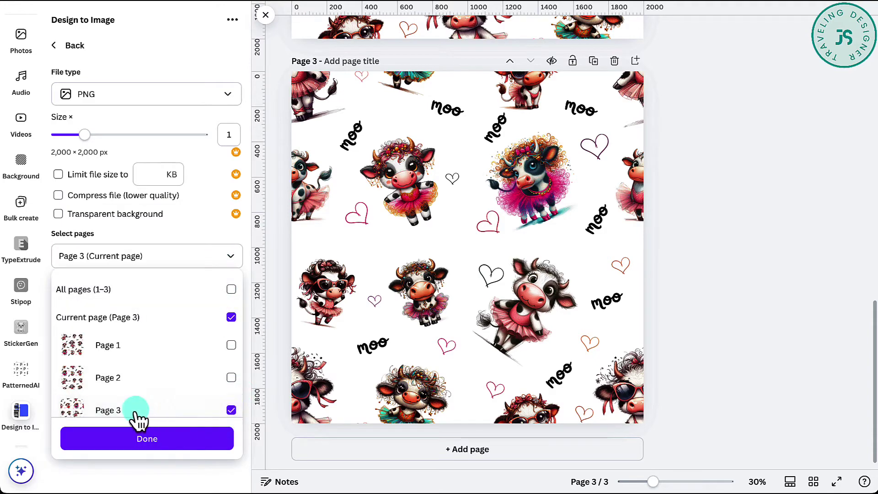
{"action": "left_click", "coordinate": [147, 438]}
{"action": "left_click", "coordinate": [203, 296]}
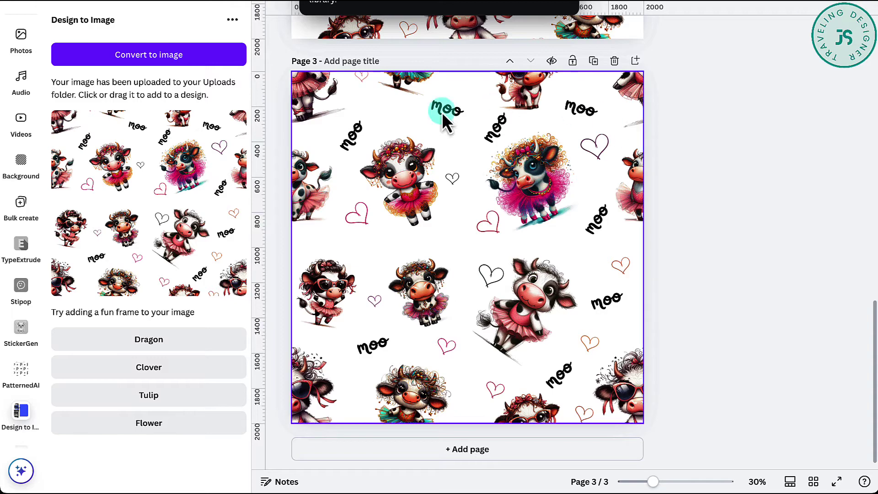
{"action": "left_click", "coordinate": [637, 197]}
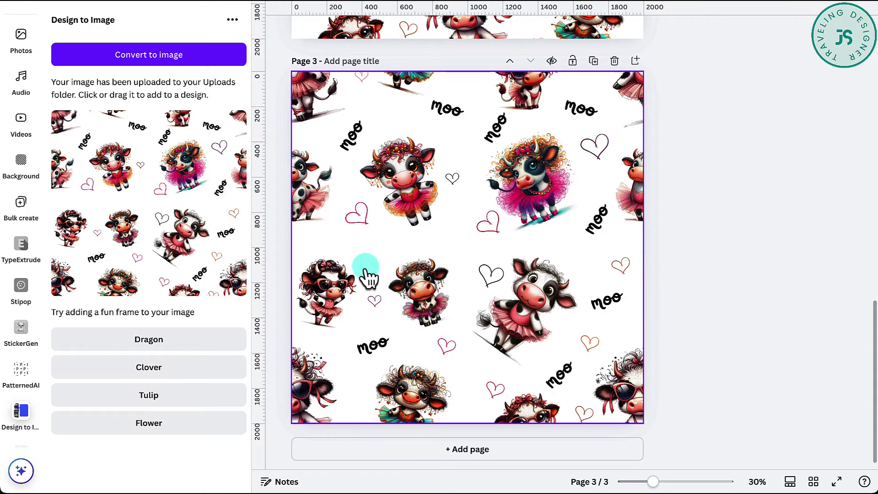
{"action": "left_click", "coordinate": [714, 312]}
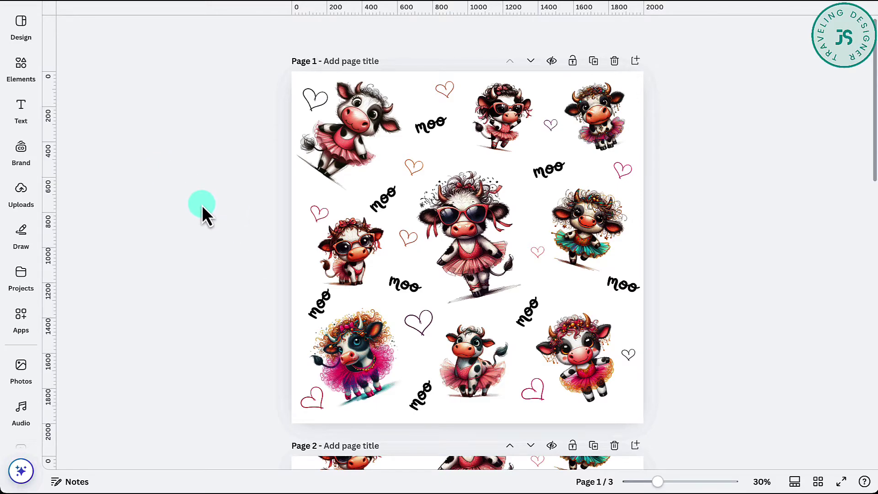
{"action": "scroll", "coordinate": [288, 363], "scroll_direction": "down", "scroll_amount": 10}
- Add page 4, place the converted cow pattern, and size it 1,000 × 1,000 in the top-left corner
{"action": "left_click", "coordinate": [532, 442]}
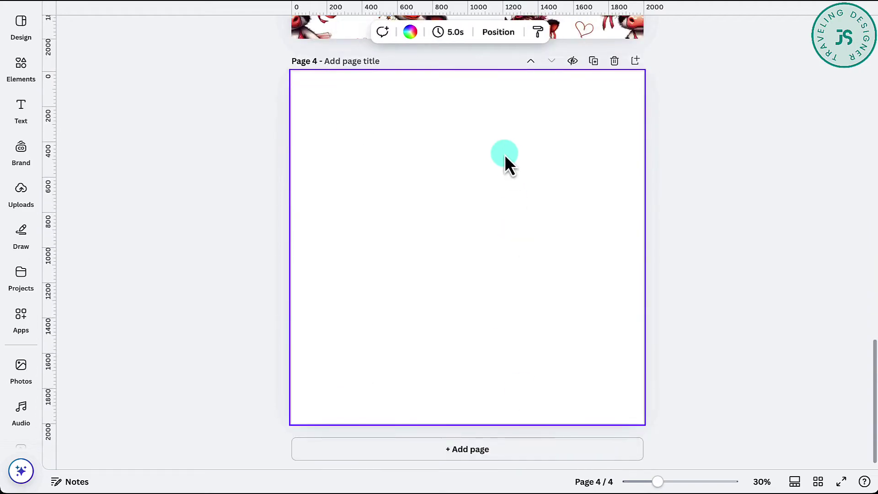
{"action": "left_click", "coordinate": [21, 193]}
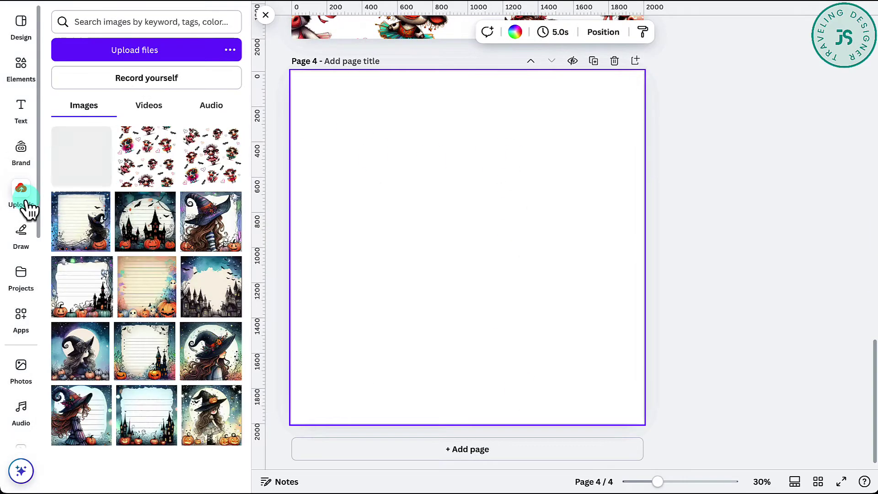
{"action": "left_click", "coordinate": [81, 156]}
{"action": "left_click", "coordinate": [616, 186]}
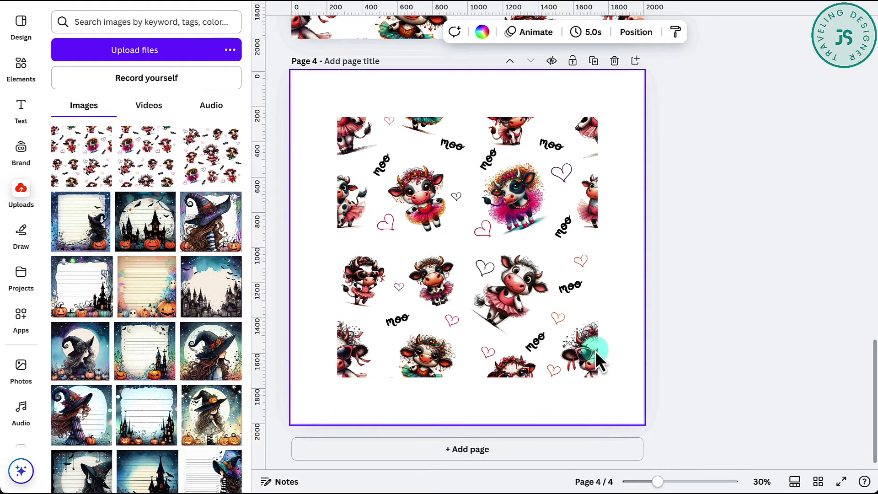
{"action": "left_click_drag", "start_coordinate": [534, 252], "coordinate": [490, 216]}
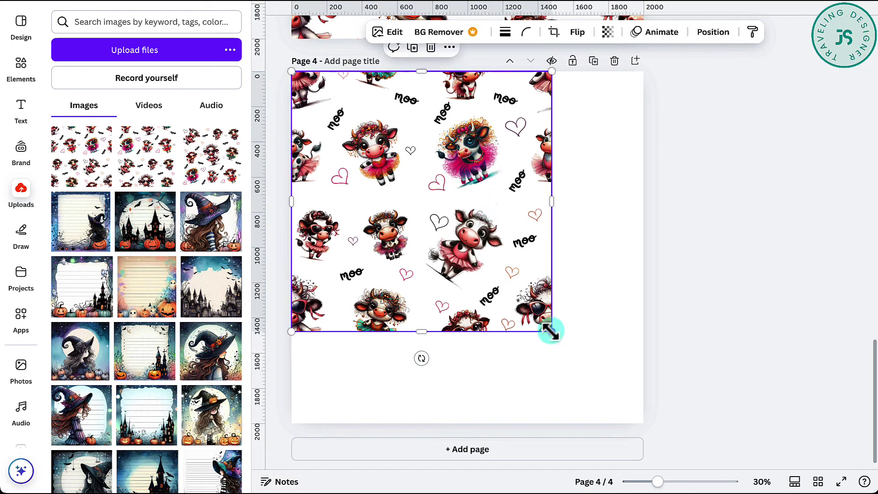
{"action": "left_click_drag", "start_coordinate": [553, 331], "coordinate": [469, 241]}
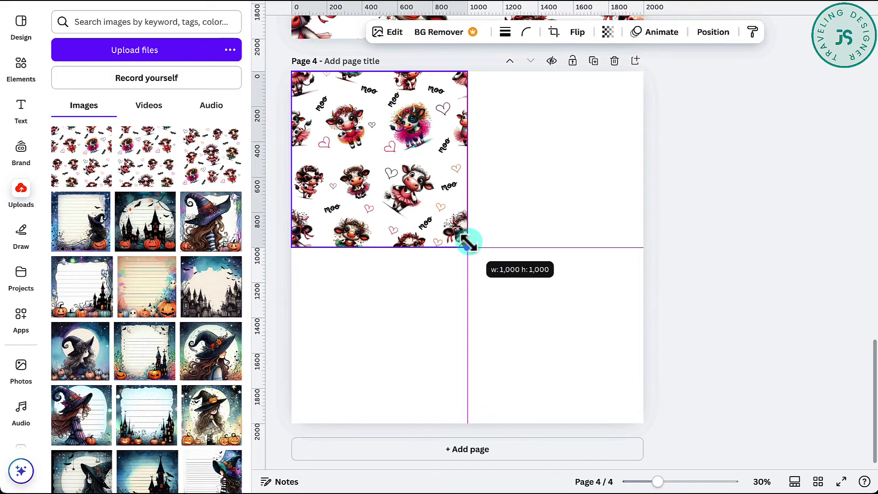
{"action": "left_click", "coordinate": [549, 218]}
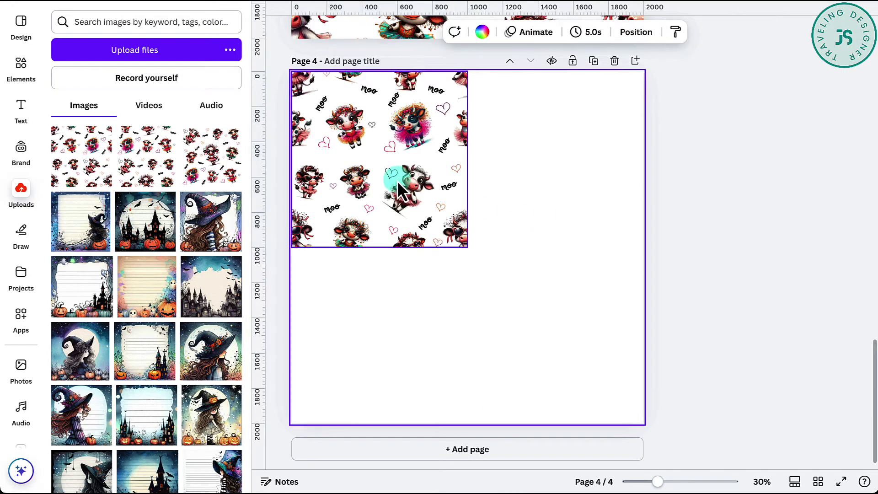
- Copy the tile to the top-right, then copy both top tiles into the bottom row
{"action": "left_click", "coordinate": [398, 189]}
{"action": "mouse_move", "coordinate": [435, 180]}
{"action": "left_mouse_down", "text": "alt"}
{"action": "mouse_move", "coordinate": [636, 177]}
{"action": "mouse_move", "coordinate": [608, 174]}
{"action": "left_mouse_up", "text": "alt"}
{"action": "left_click", "coordinate": [409, 180]}
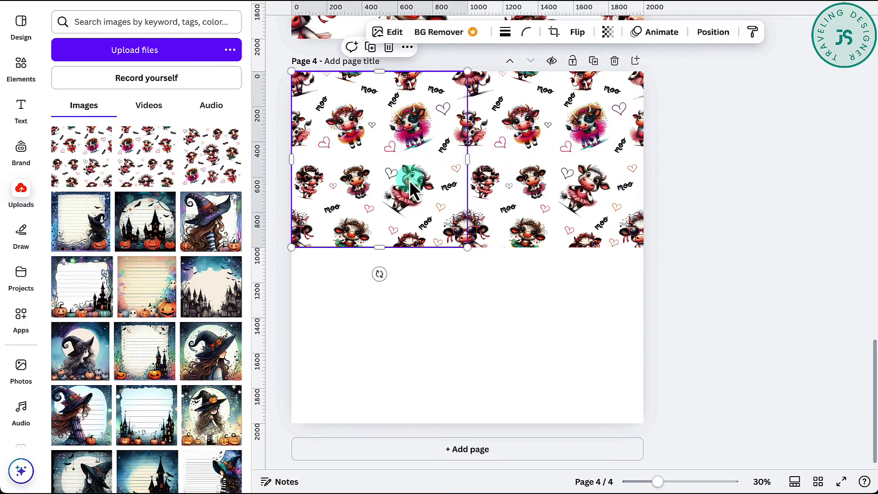
{"action": "mouse_move", "coordinate": [409, 180]}
{"action": "left_mouse_down", "text": "alt"}
{"action": "mouse_move", "coordinate": [400, 319]}
{"action": "mouse_move", "coordinate": [580, 325]}
{"action": "left_mouse_up", "text": "alt"}
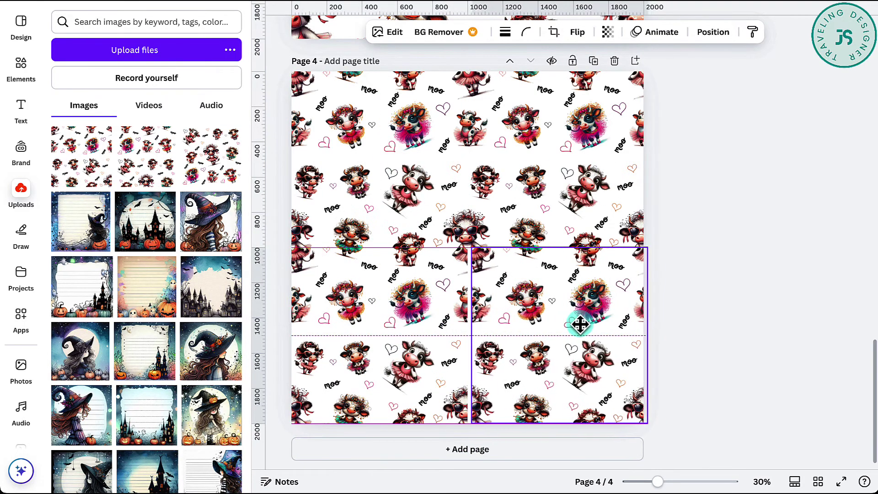
{"action": "left_click", "coordinate": [748, 270]}
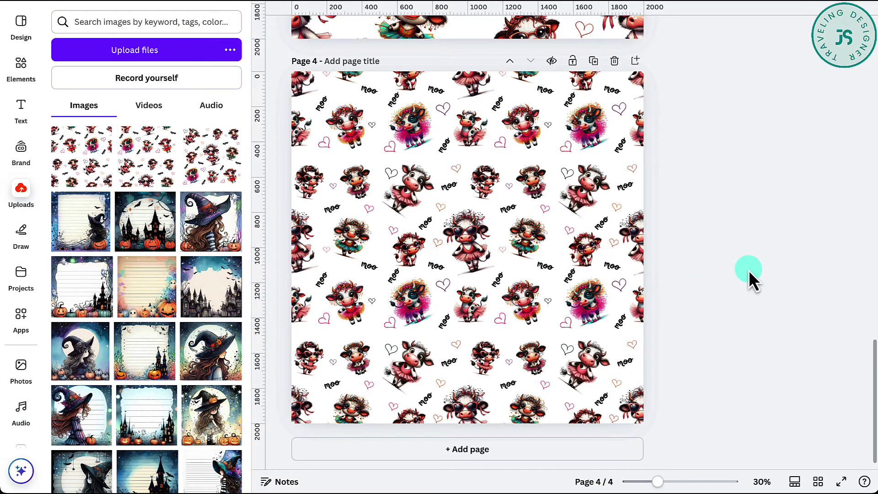
{"action": "scroll", "coordinate": [749, 270], "scroll_direction": "up", "scroll_amount": 2}
{"action": "scroll", "coordinate": [747, 255], "scroll_direction": "down", "scroll_amount": 2}
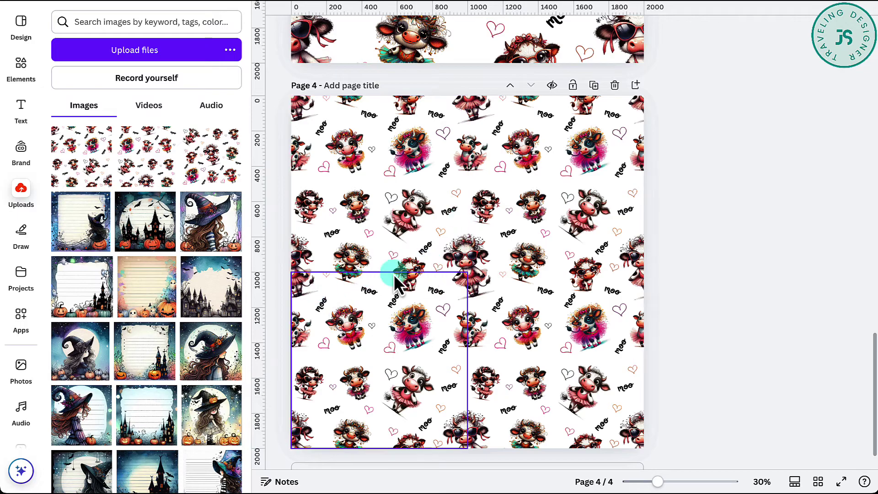
{"action": "scroll", "coordinate": [431, 278], "scroll_direction": "up", "scroll_amount": 3}
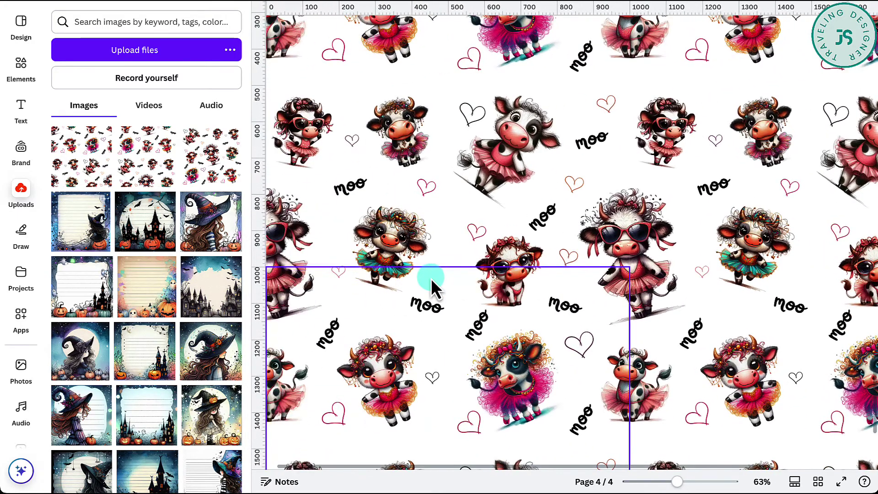
{"action": "scroll", "coordinate": [431, 278], "scroll_direction": "up", "scroll_amount": 4}
- Select the tiles around the centre seam to check their alignment
{"action": "left_click", "coordinate": [444, 270]}
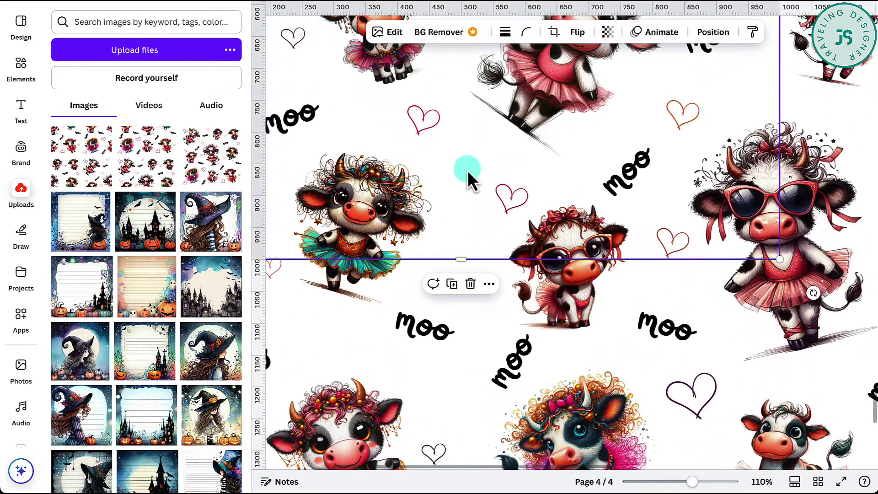
{"action": "left_click", "coordinate": [814, 284]}
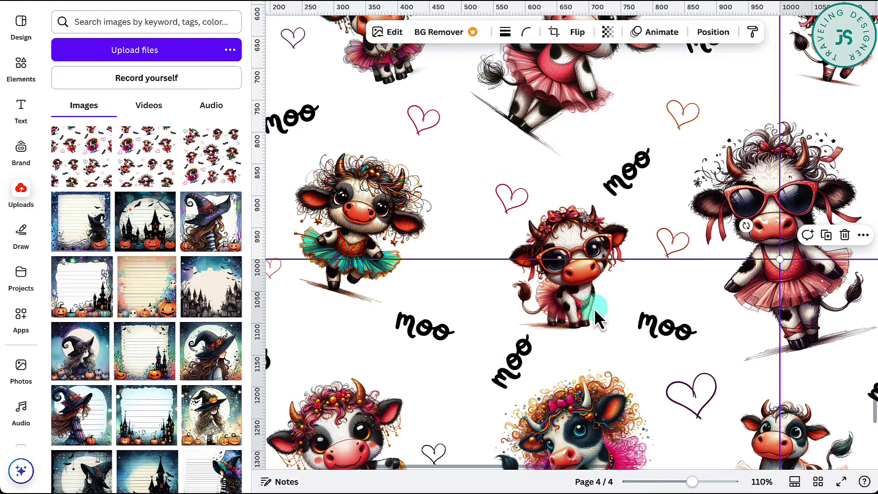
{"action": "left_click", "coordinate": [483, 194]}
{"action": "scroll", "coordinate": [483, 194], "scroll_direction": "down", "scroll_amount": 6}
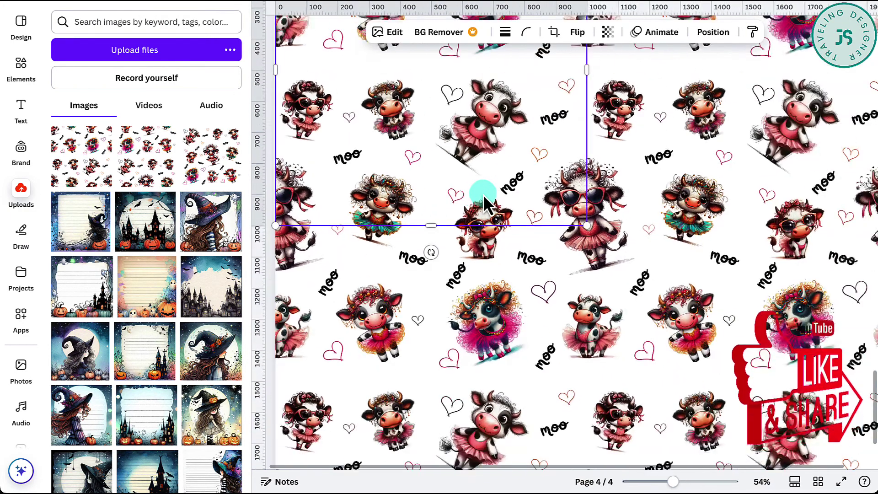
{"action": "scroll", "coordinate": [483, 194], "scroll_direction": "down", "scroll_amount": 4}
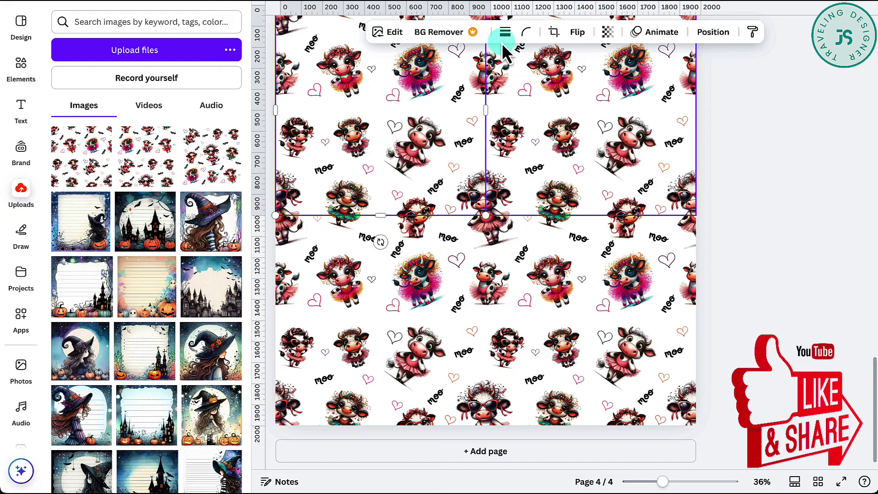
- Apply the pink Sangri filter to the top-left, bottom-left, bottom-right and top-right tiles
{"action": "left_click", "coordinate": [394, 32]}
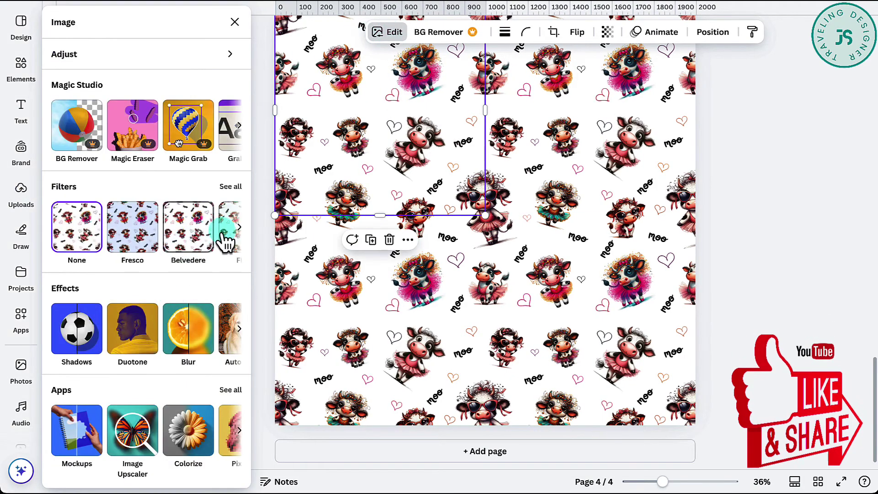
{"action": "left_click", "coordinate": [230, 185]}
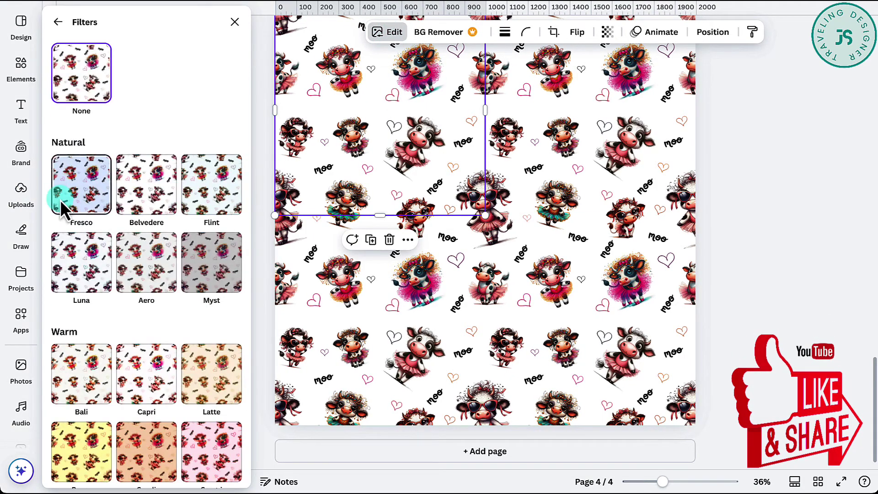
{"action": "scroll", "coordinate": [176, 396], "scroll_direction": "down", "scroll_amount": 1}
{"action": "left_click", "coordinate": [211, 384]}
{"action": "left_click", "coordinate": [378, 337]}
{"action": "left_click", "coordinate": [206, 374]}
{"action": "left_click", "coordinate": [542, 240]}
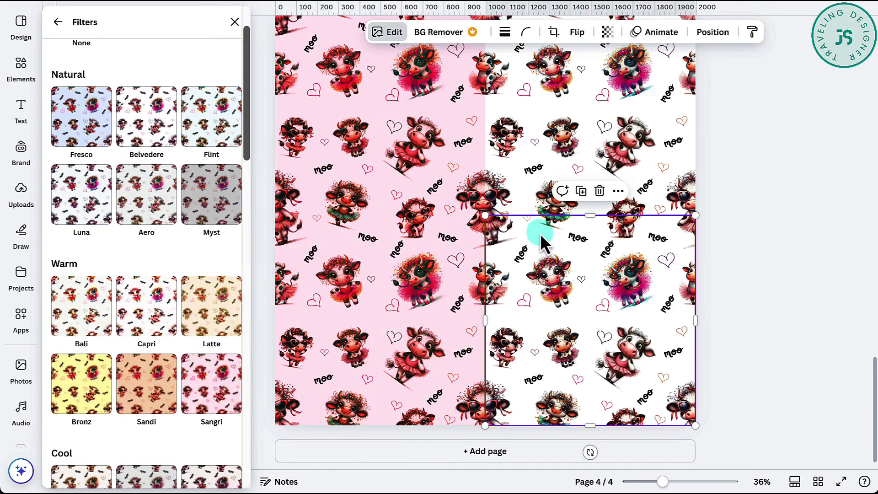
{"action": "left_click", "coordinate": [212, 384]}
{"action": "left_click", "coordinate": [601, 138]}
{"action": "left_click", "coordinate": [212, 384]}
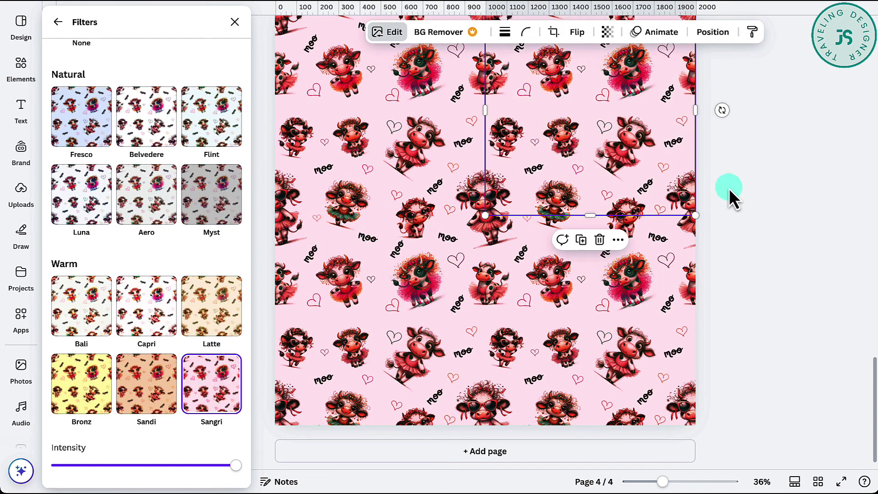
{"action": "left_click", "coordinate": [21, 195]}
{"action": "scroll", "coordinate": [625, 160], "scroll_direction": "up", "scroll_amount": 3}
{"action": "scroll", "coordinate": [624, 160], "scroll_direction": "up", "scroll_amount": 3}
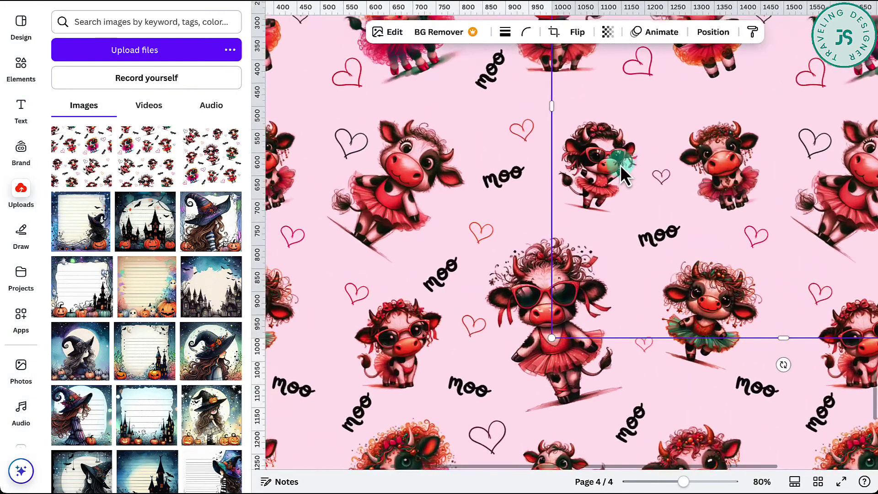
{"action": "scroll", "coordinate": [522, 260], "scroll_direction": "up", "scroll_amount": 4}
- Nudge the lower seam tile left and up with the arrow keys to close the gap
{"action": "left_click", "coordinate": [488, 287]}
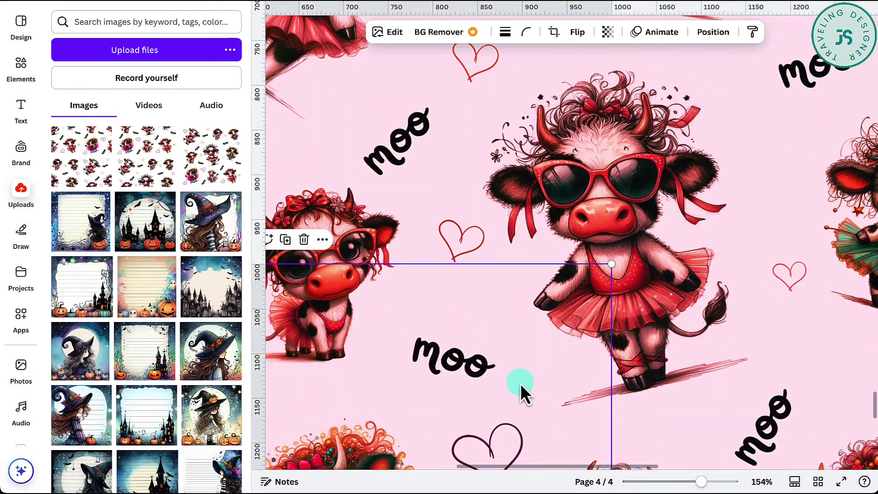
{"action": "left_click", "coordinate": [757, 272]}
{"action": "left_click", "coordinate": [550, 350]}
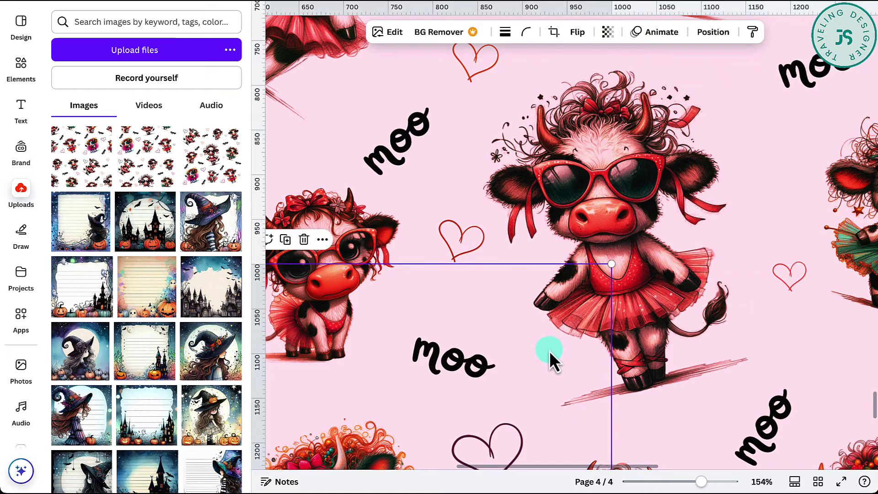
{"action": "key", "text": "Delete"}
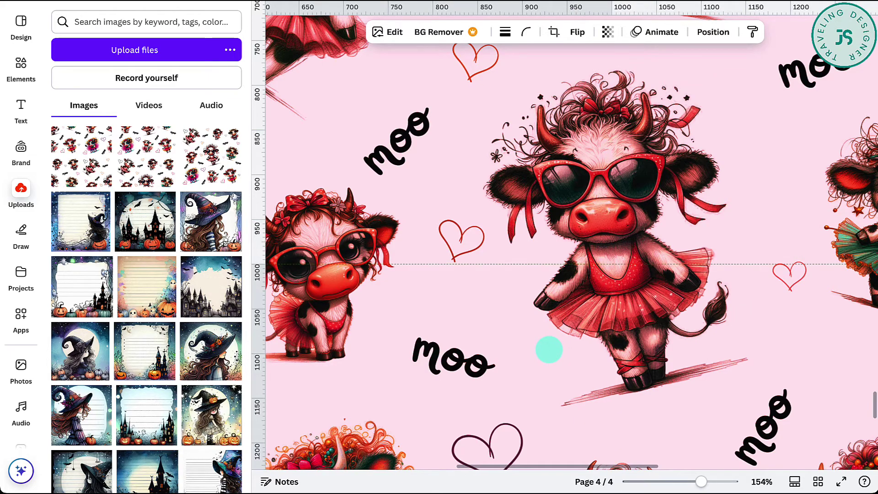
{"action": "left_click", "coordinate": [550, 351]}
{"action": "key", "text": "Left"}
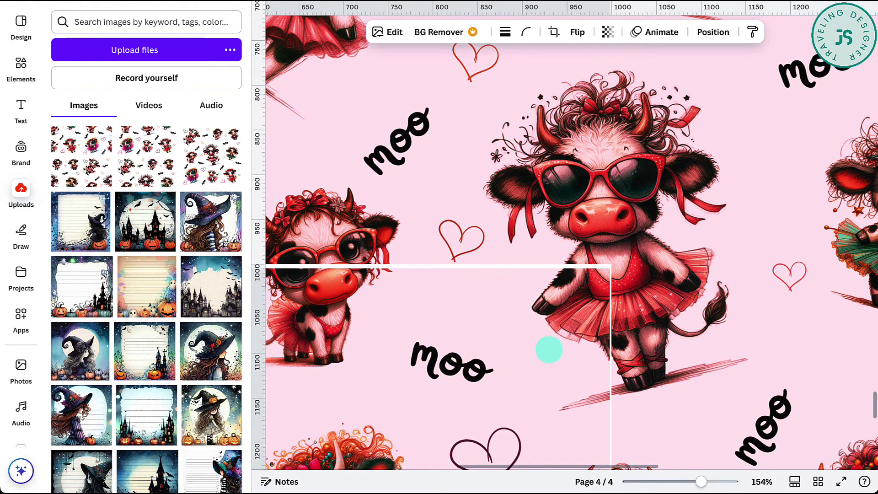
{"action": "key", "text": "Up"}
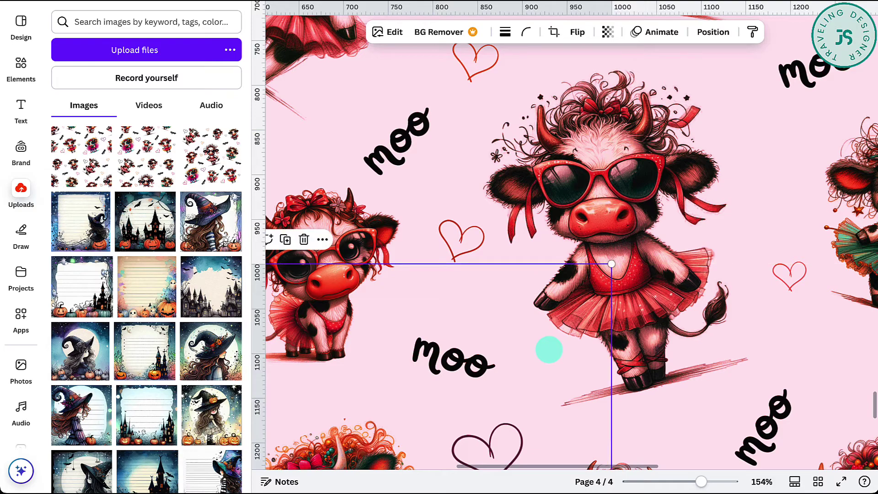
{"action": "left_click", "coordinate": [686, 199]}
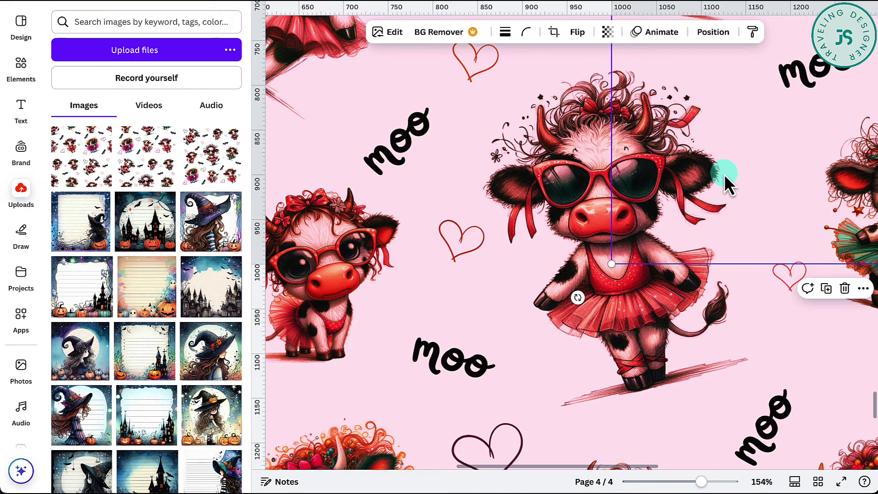
{"action": "scroll", "coordinate": [723, 175], "scroll_direction": "down", "scroll_amount": 8}
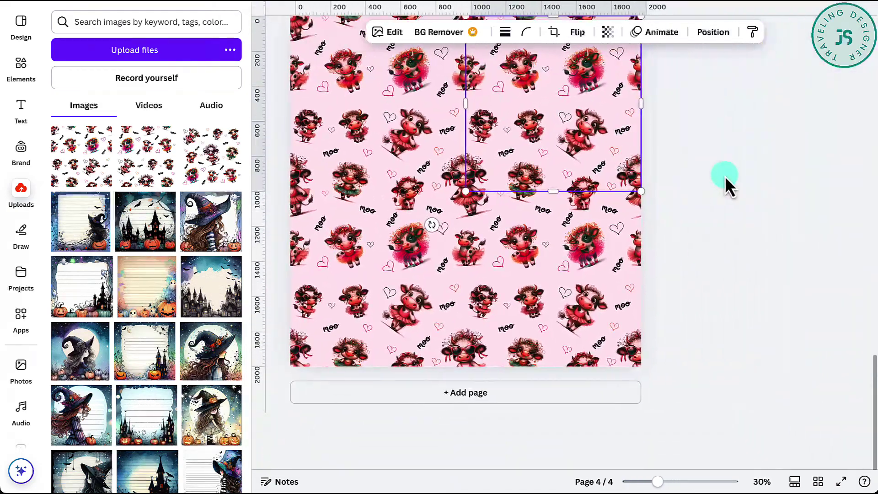
{"action": "left_click", "coordinate": [725, 176]}
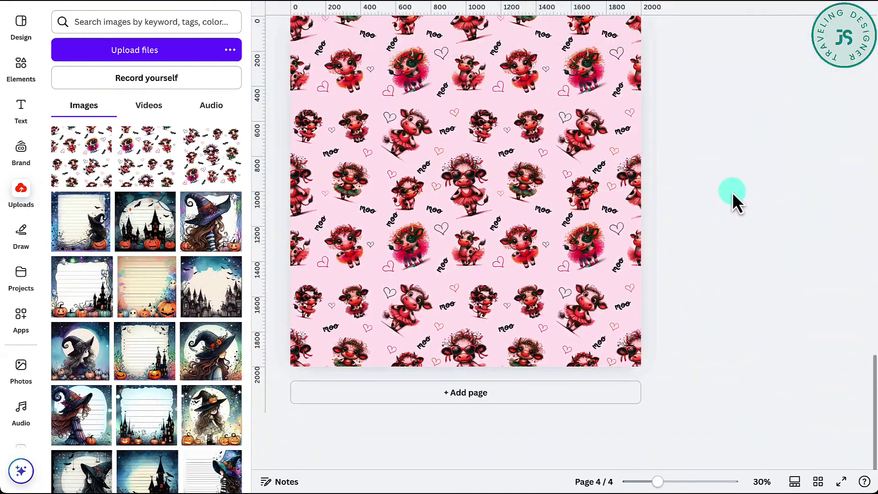
{"action": "scroll", "coordinate": [719, 153], "scroll_direction": "up", "scroll_amount": 3}
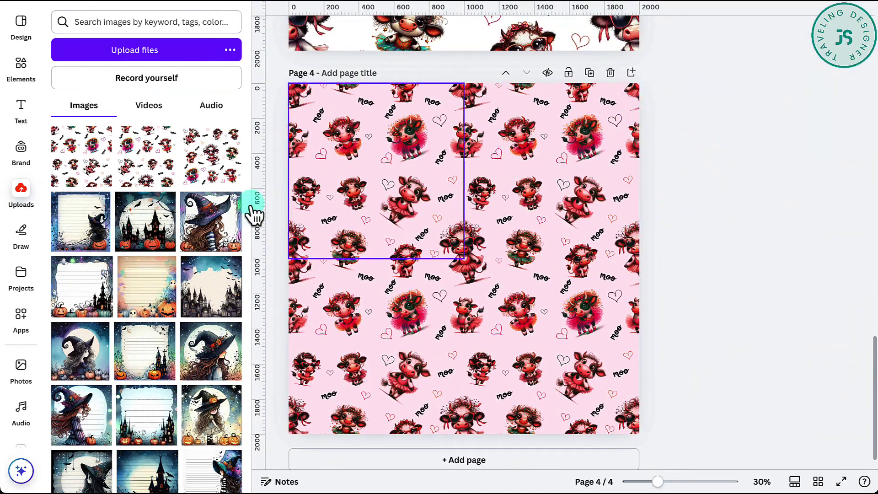